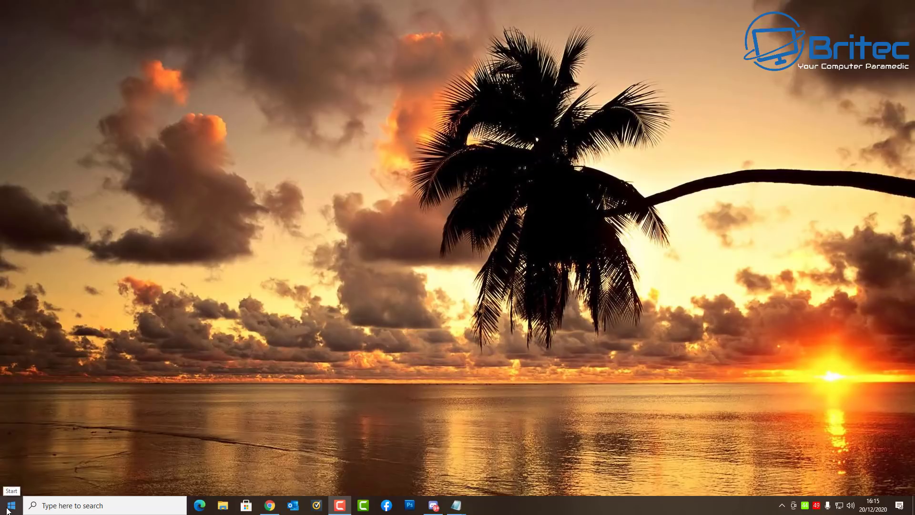
Step: Open the Windows Update settings and turn on automatic adjustment of active hours based on device activity
left_click(8, 507)
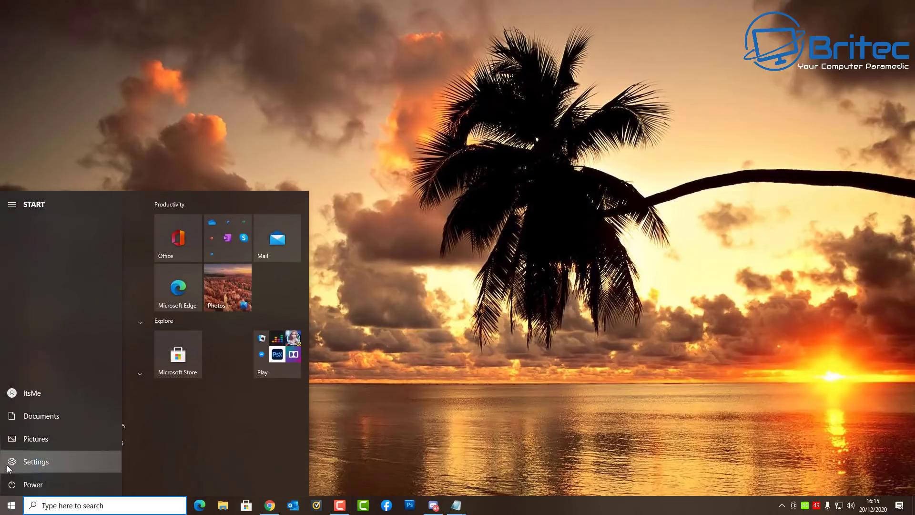
left_click(7, 463)
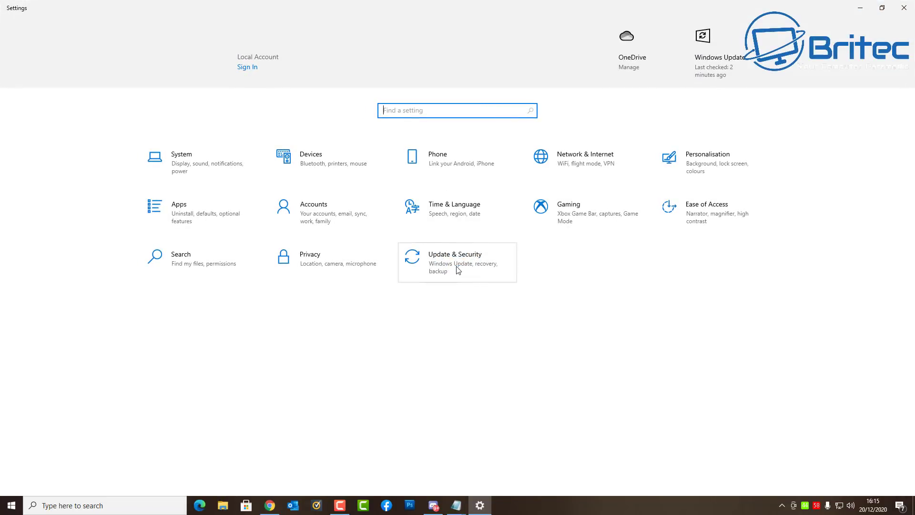
left_click(463, 270)
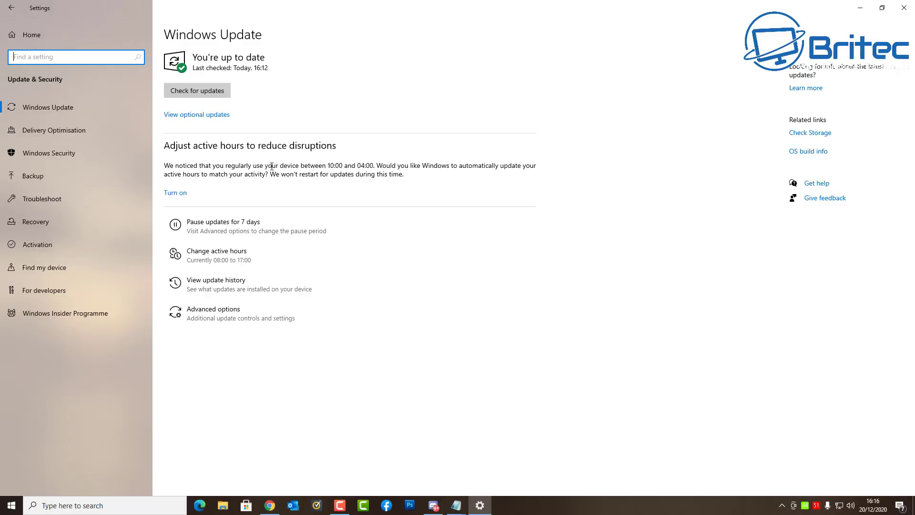
left_click(175, 193)
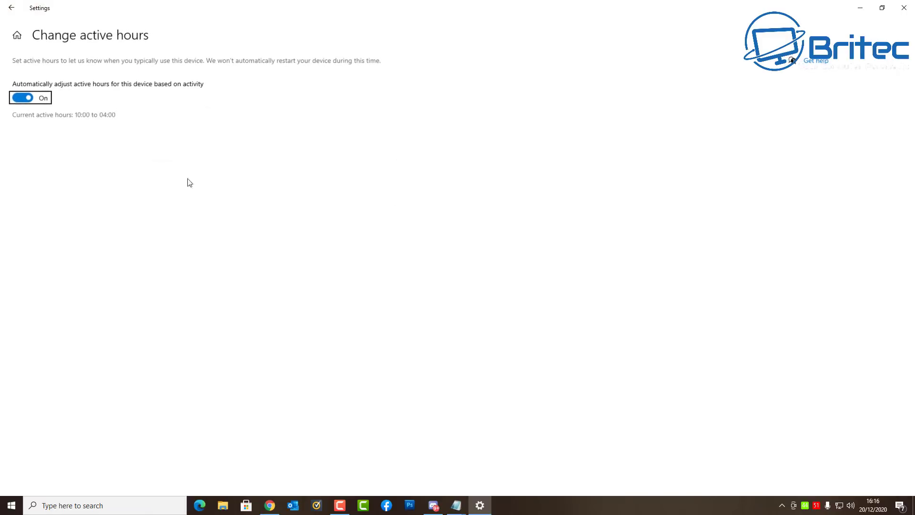
Step: Turn off automatic active hours to check the manual start and end time options, cancel without saving, and re-enable automatic adjustment
left_click(19, 95)
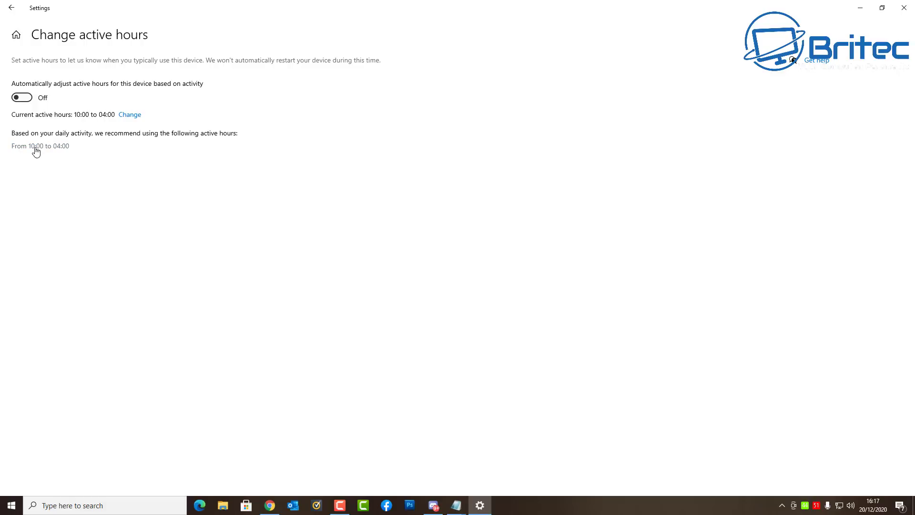
left_click(130, 115)
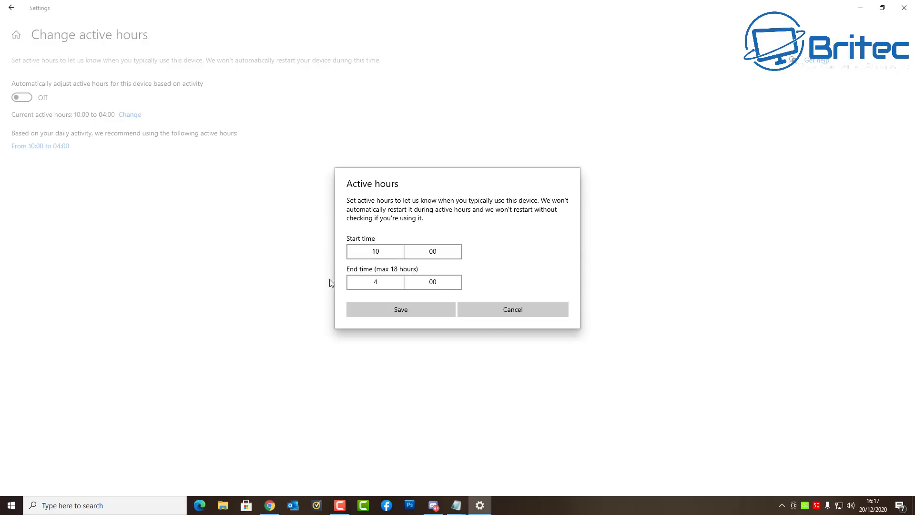
left_click(505, 313)
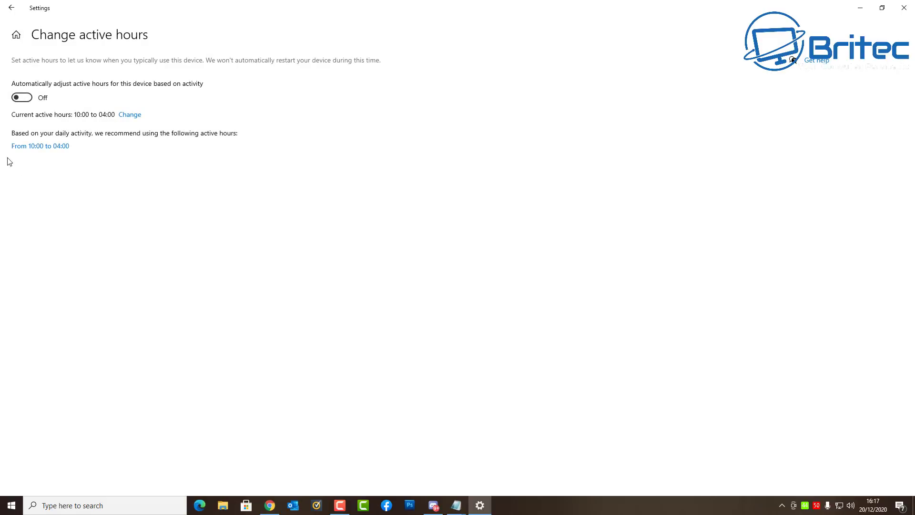
left_click(28, 99)
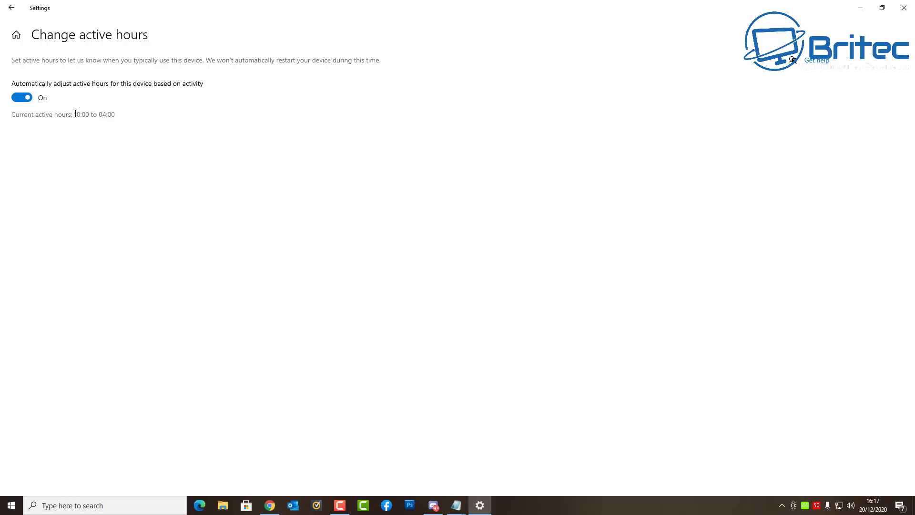
left_click_drag(75, 114, 134, 112)
left_click(132, 162)
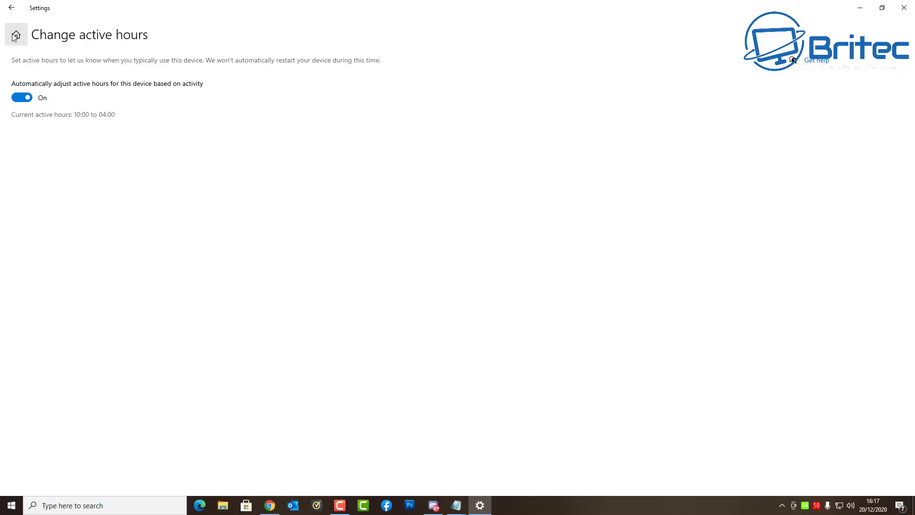
Step: Return to the Windows Update page, pause updates for 7 days, and resume them
left_click(11, 7)
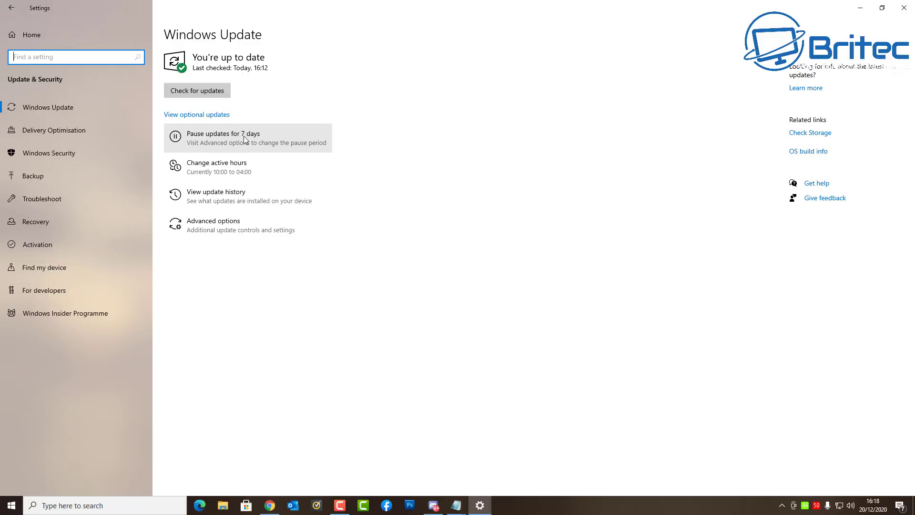
left_click(175, 137)
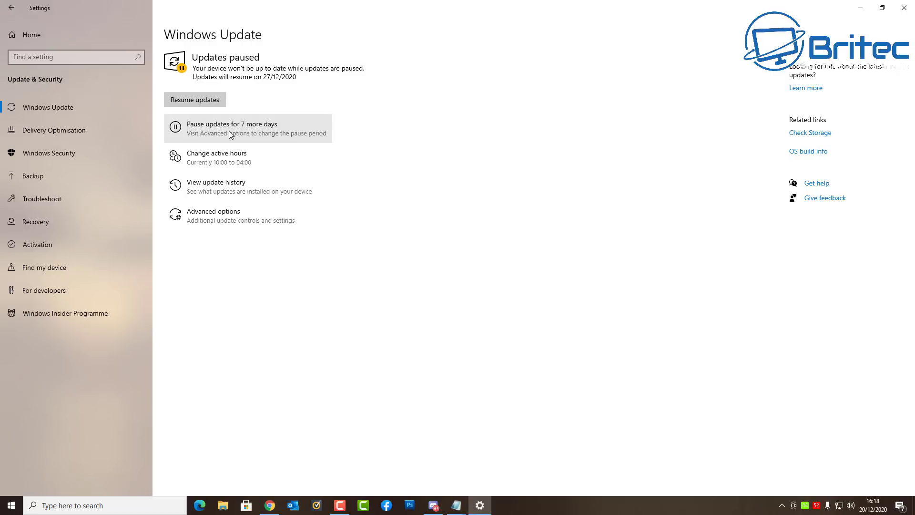
left_click(199, 101)
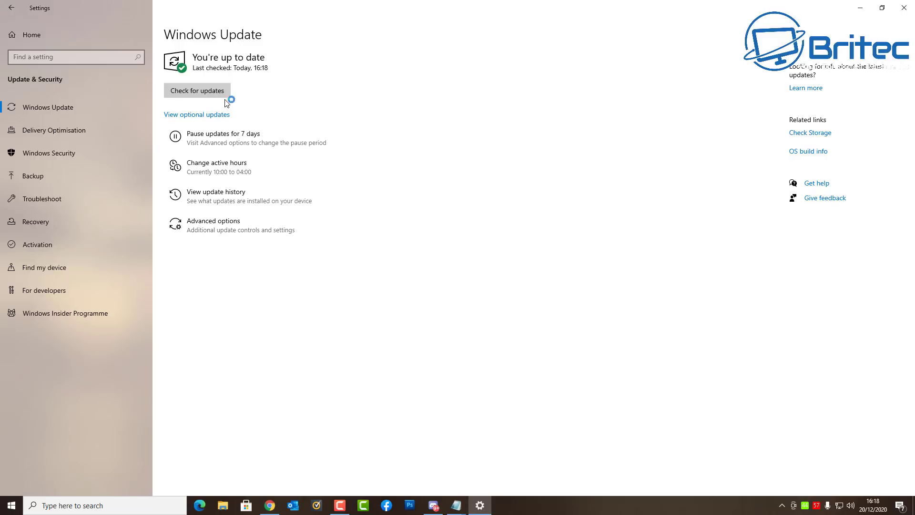
Step: Review the available driver updates under the optional updates and return to the Windows Update page
left_click(206, 115)
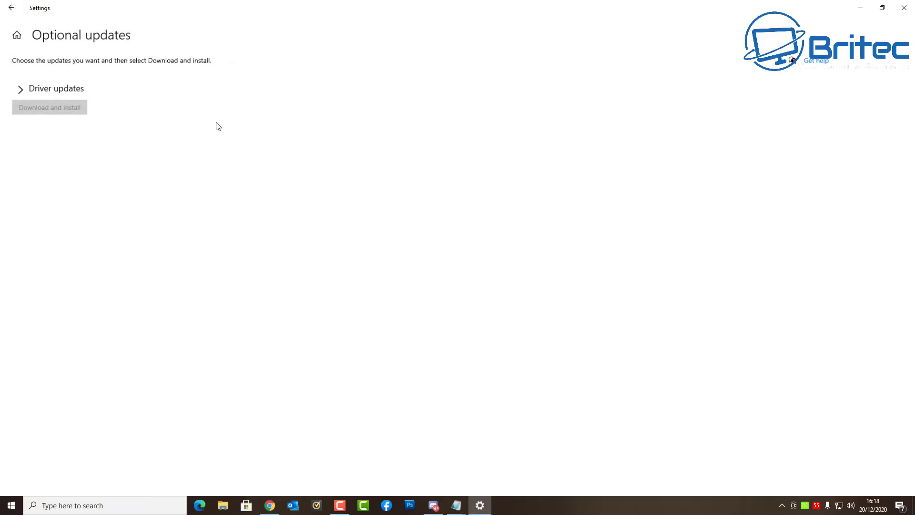
left_click(21, 91)
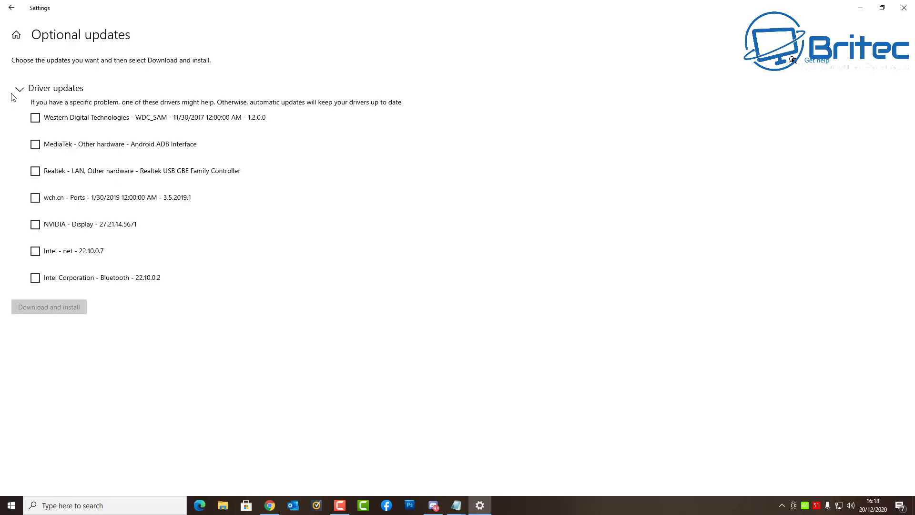
left_click(11, 9)
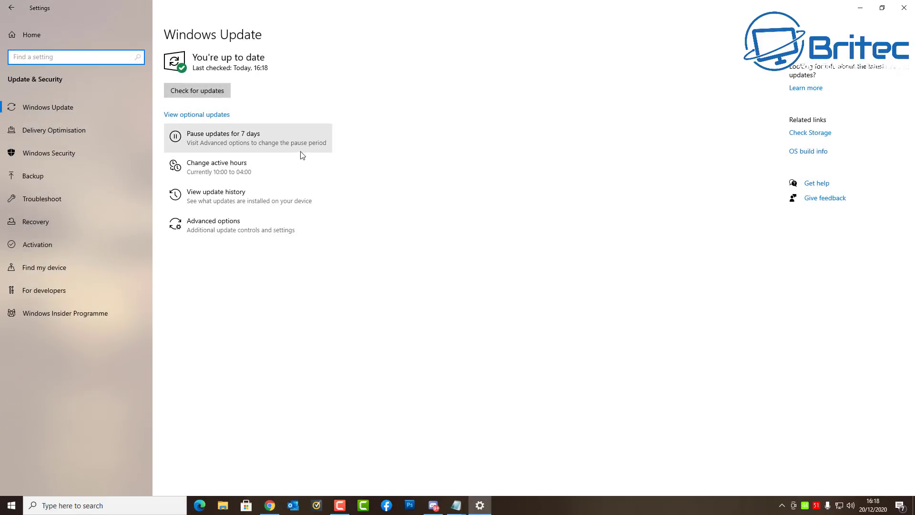
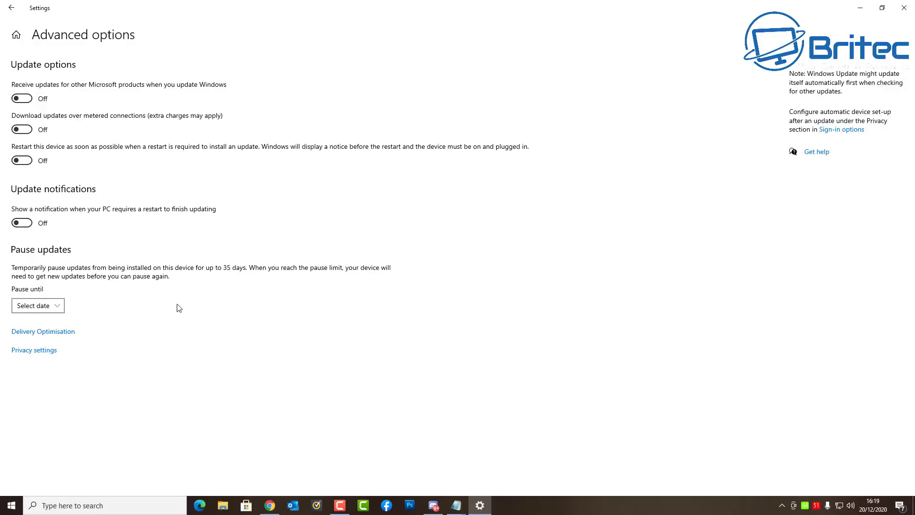
Step: Pause updates until 24 January 2021 in the advanced options, and resume updates on the Windows Update page
left_click(57, 305)
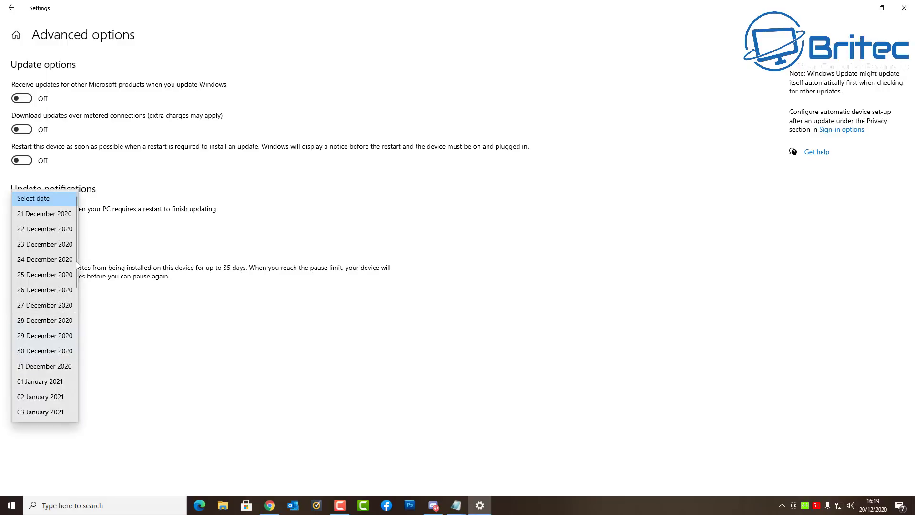
left_click_drag(76, 250, 75, 390)
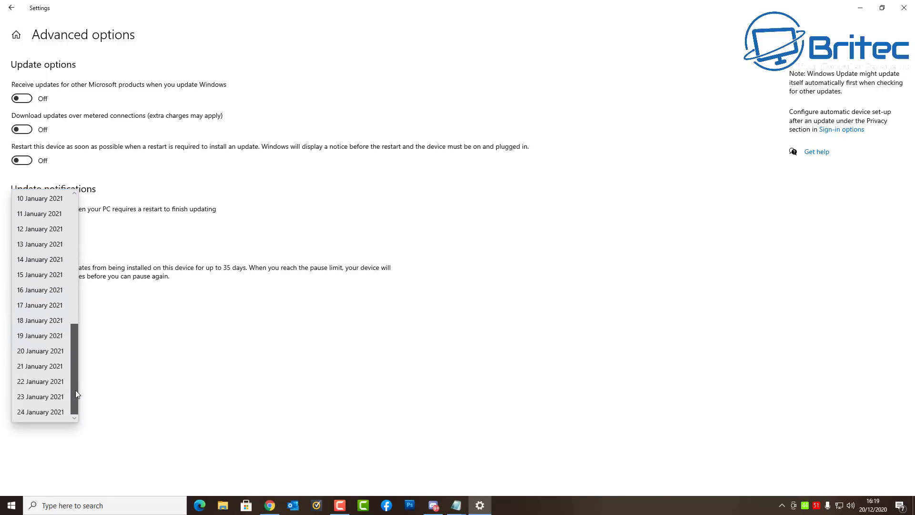
left_click(40, 412)
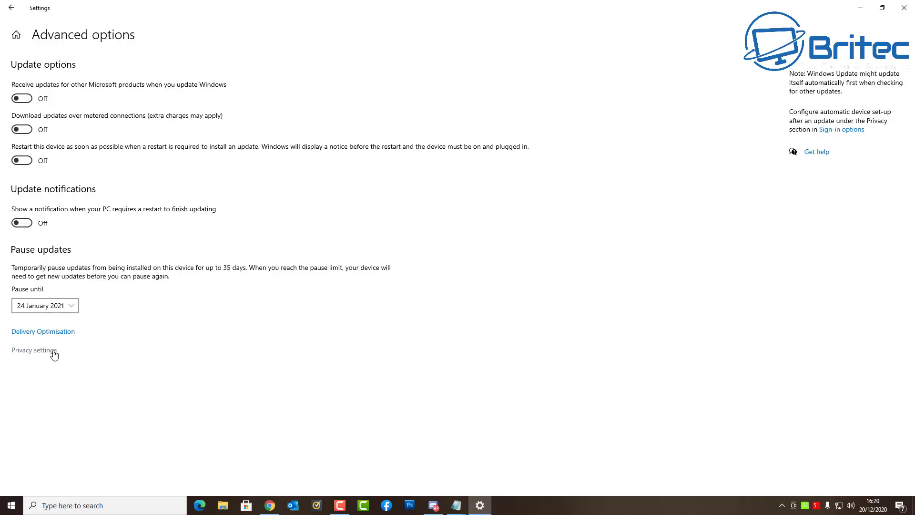
left_click(18, 36)
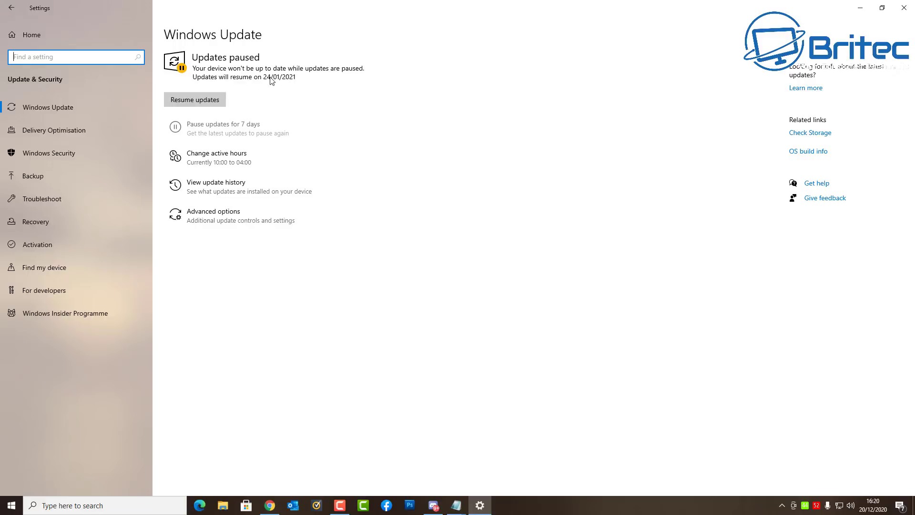
left_click(182, 102)
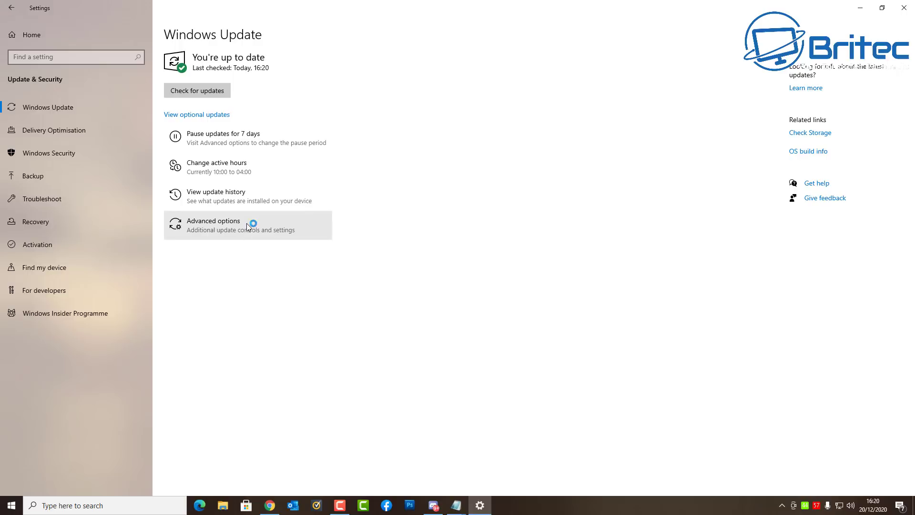
Step: View the Delivery Optimisation settings through the advanced update options and return to the advanced options
left_click(222, 230)
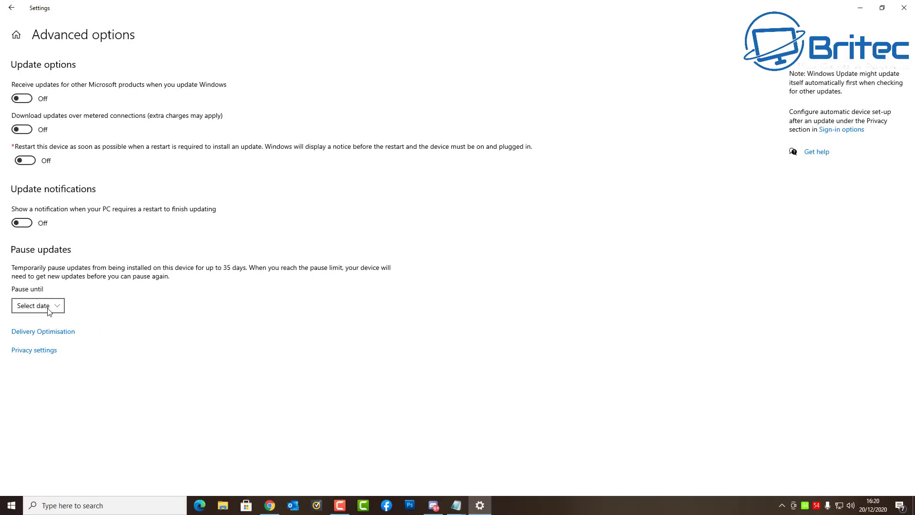
left_click(50, 331)
left_click(12, 8)
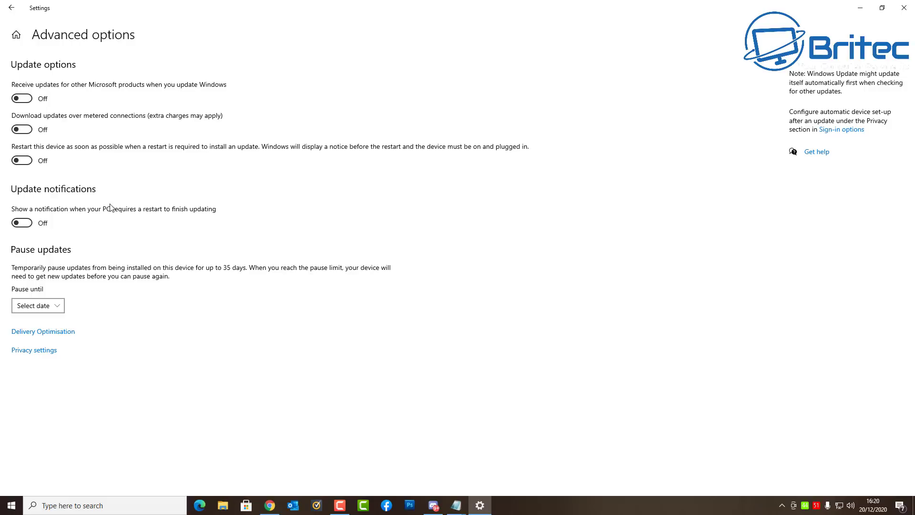
Step: Switch the restart-required notification on and back off, and close Settings
left_click(22, 224)
left_click(21, 224)
left_click(904, 9)
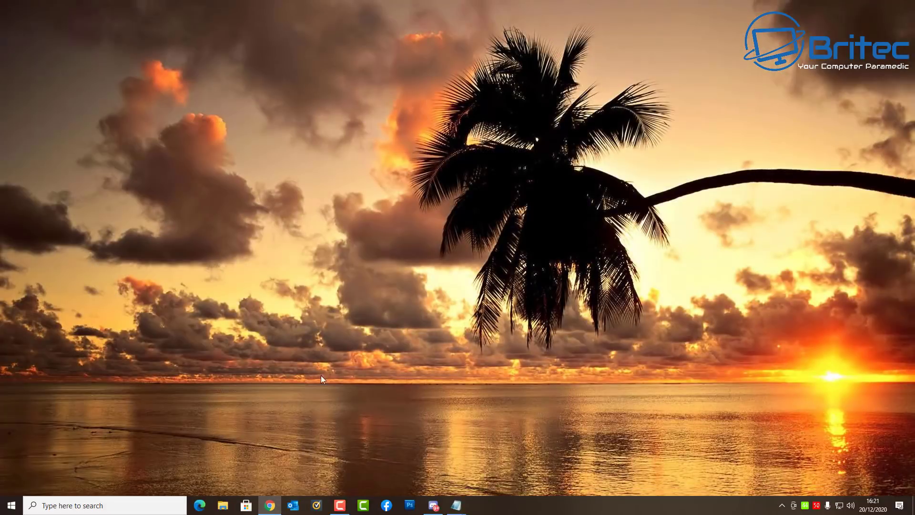
Step: Search Windows for gpedit, open the Local Group Policy Editor, and enlarge its window and the policy tree area
left_click(64, 506)
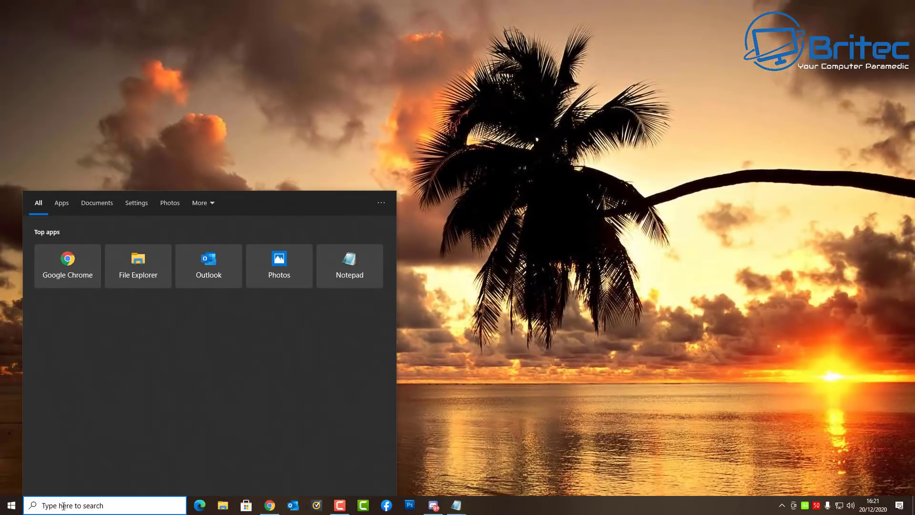
type("gpedit")
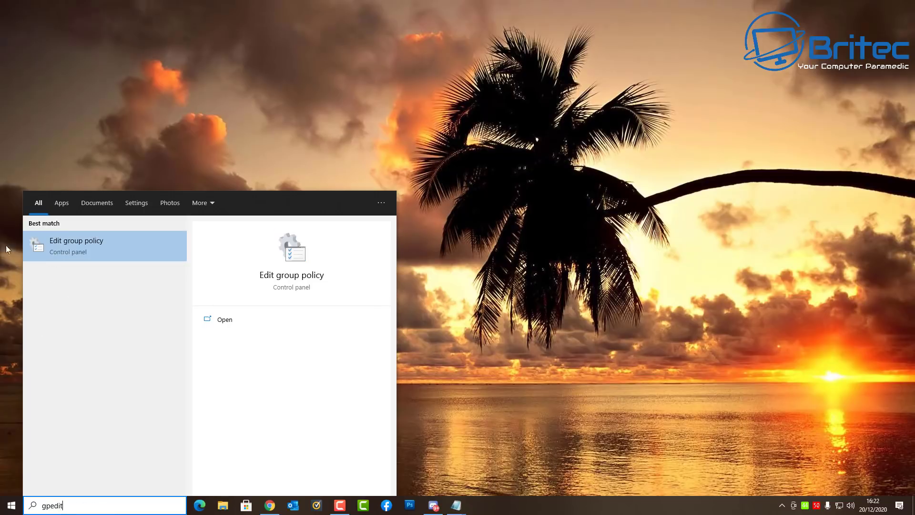
left_click(88, 253)
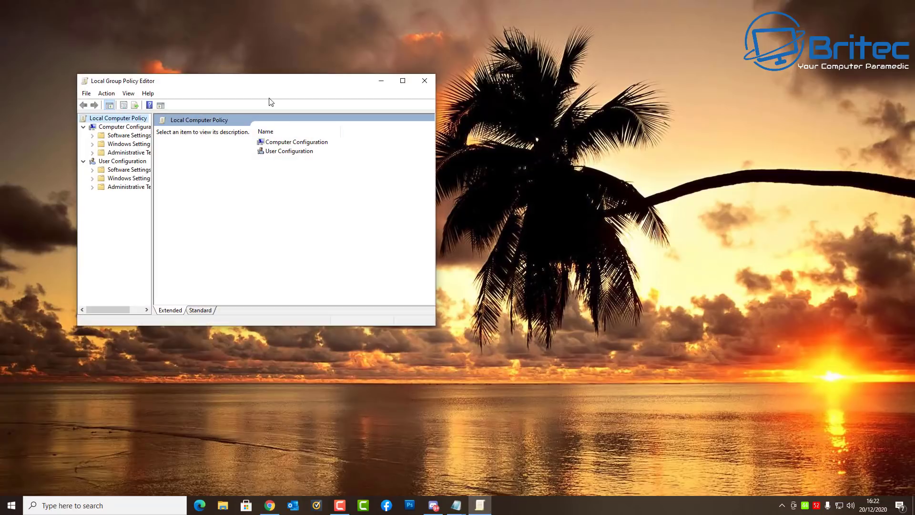
left_click_drag(245, 83, 359, 95)
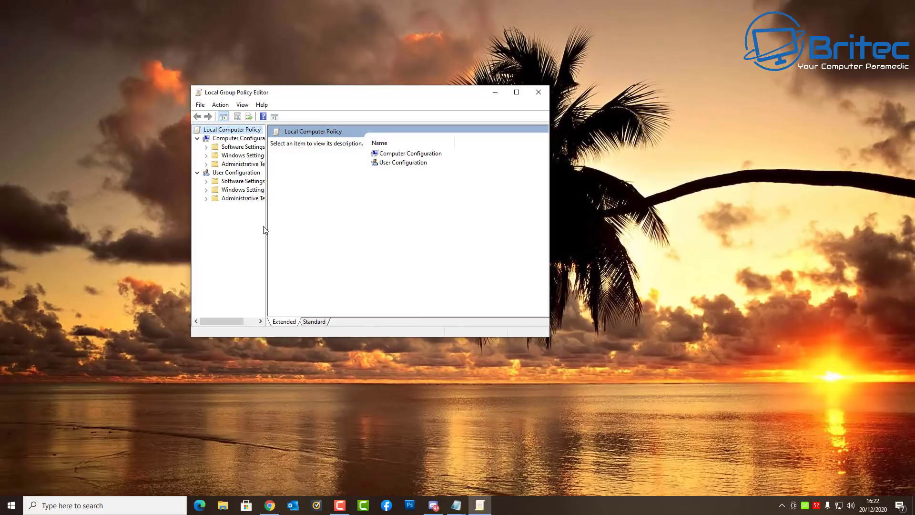
left_click_drag(267, 228, 300, 229)
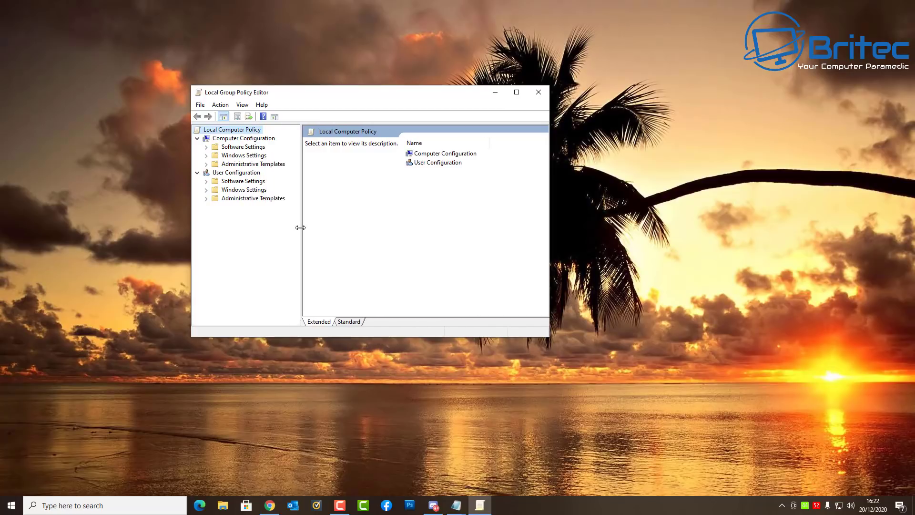
left_click_drag(549, 338, 726, 461)
left_click_drag(431, 97, 426, 78)
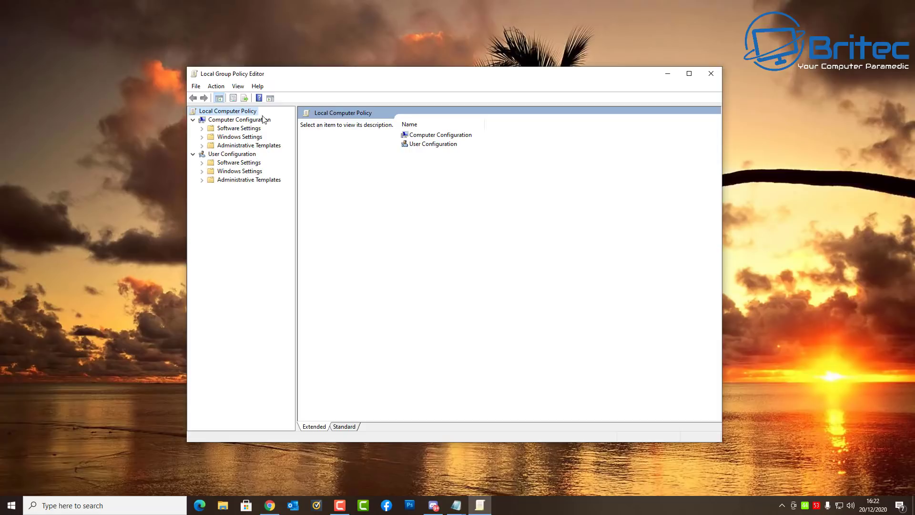
Step: Expand Windows Components within the Administrative Templates of Computer Configuration in the policy tree
left_click(238, 121)
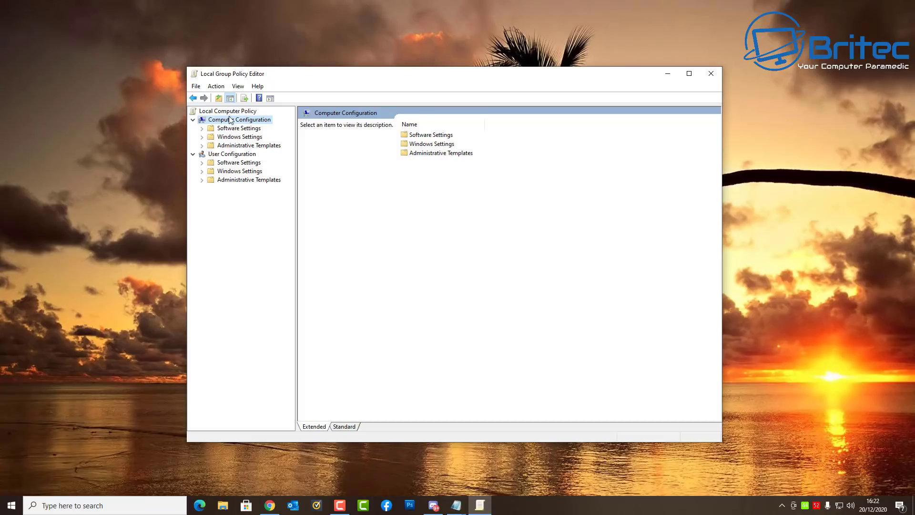
left_click(240, 146)
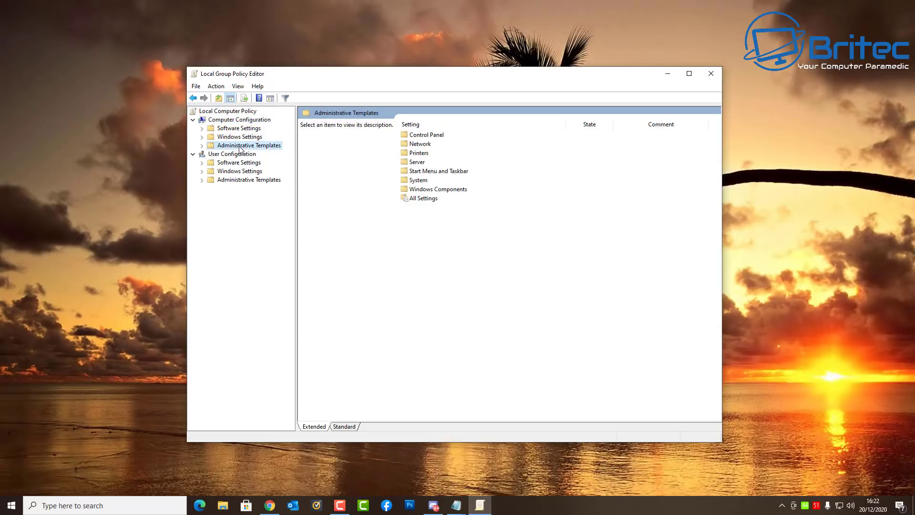
left_click(202, 146)
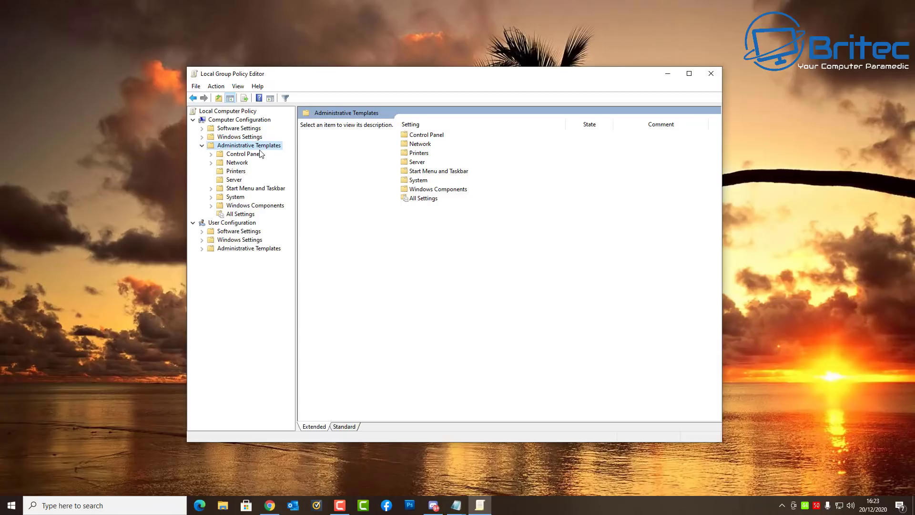
left_click(248, 208)
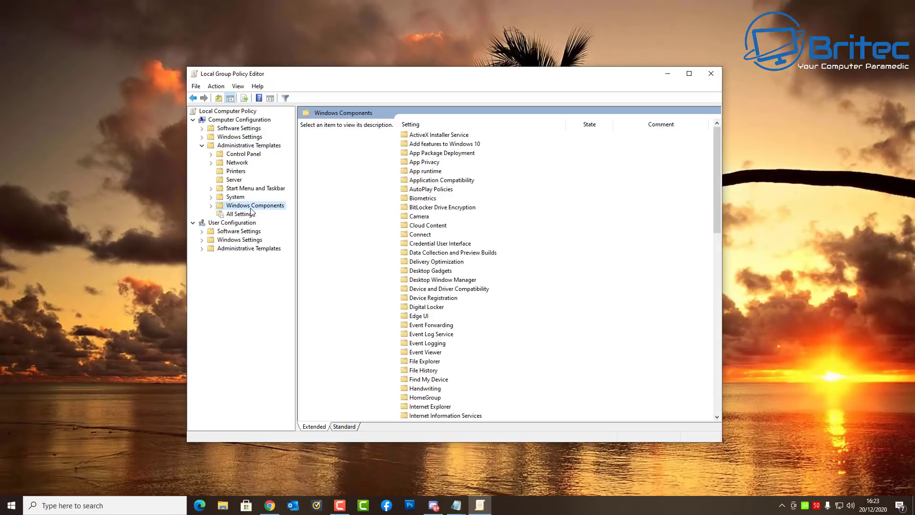
left_click(211, 206)
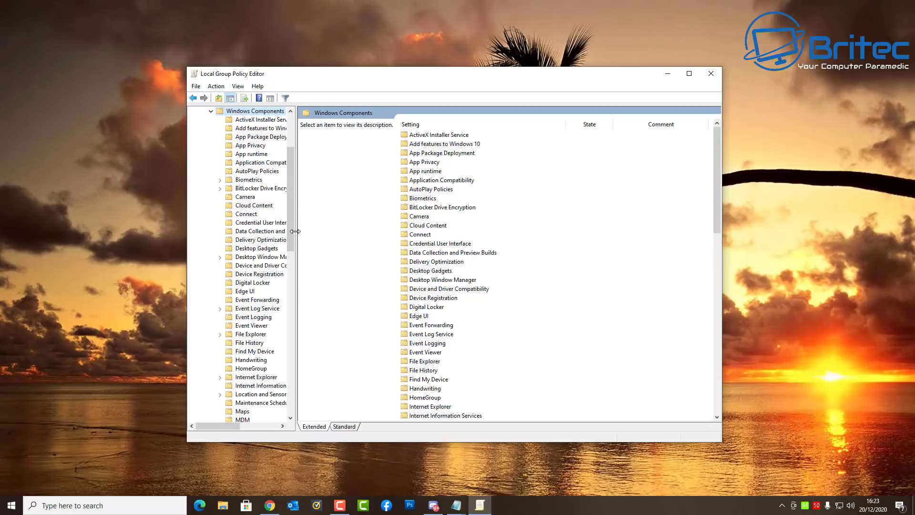
Step: Open the Configure Automatic Updates policy in the Windows Update folder of Windows Components and place its dialog over the editor
left_click_drag(295, 233, 348, 233)
left_click_drag(342, 190, 341, 332)
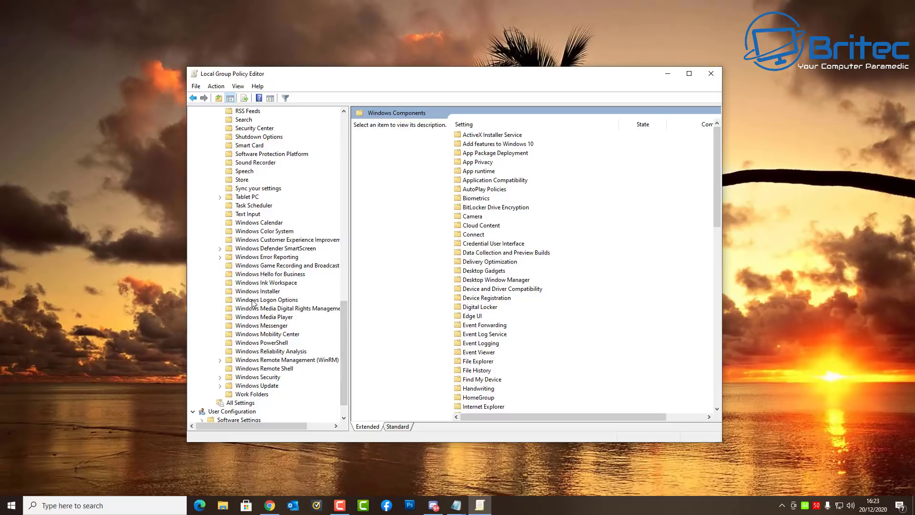
left_click(262, 386)
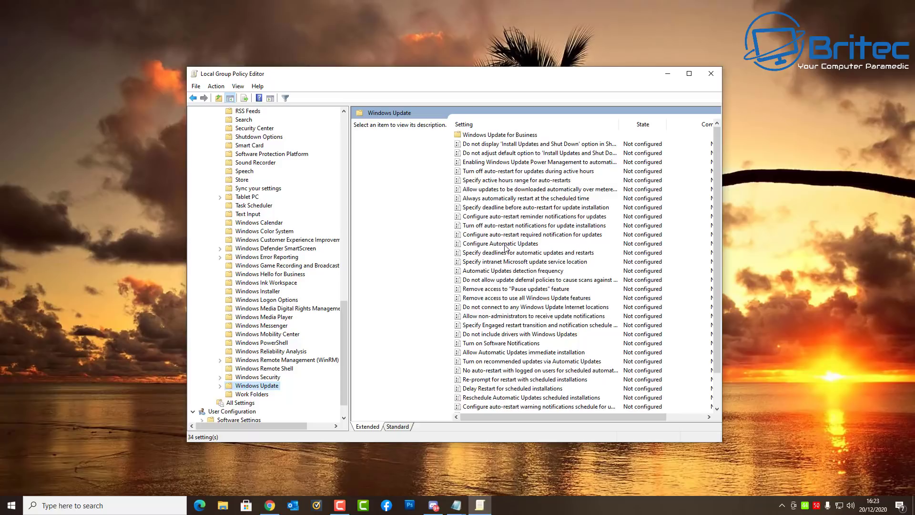
left_click(506, 244)
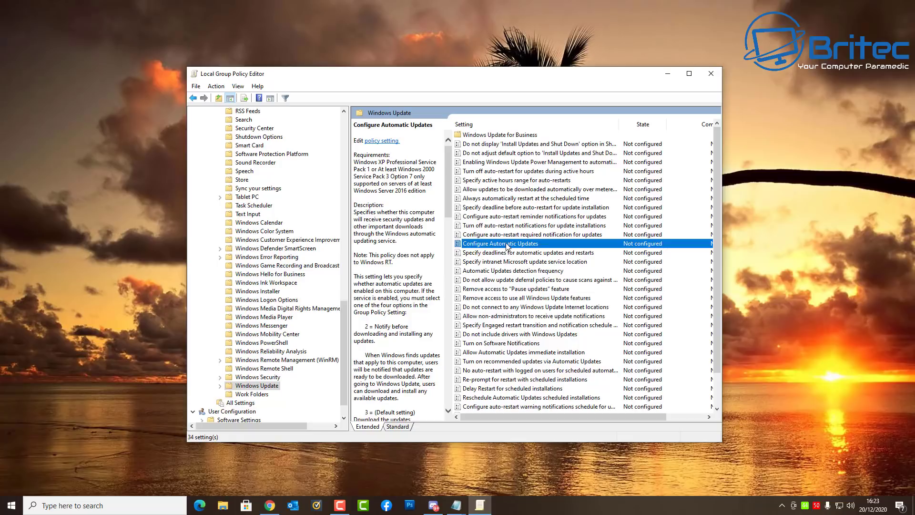
double_click(507, 245)
left_click_drag(253, 98, 488, 127)
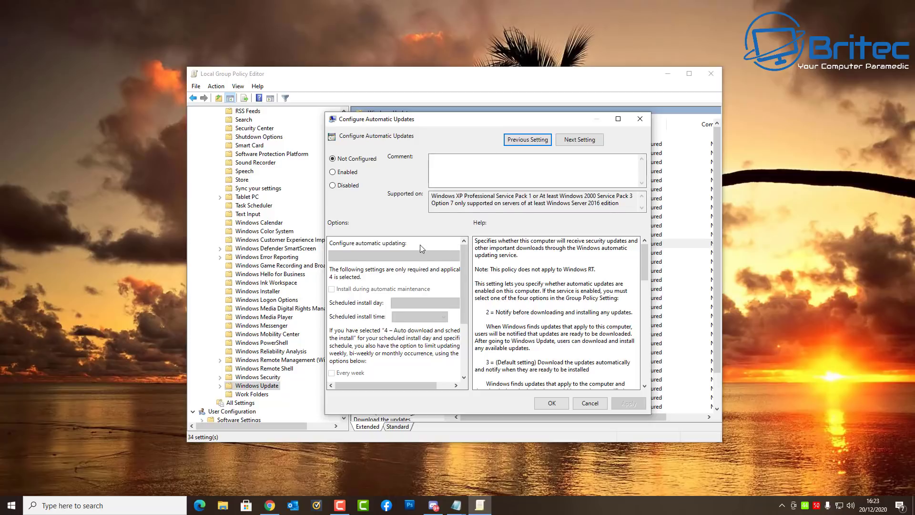
Step: Set the policy to Enabled, widen its dialog, and view the automatic updating choices, keeping 3 - Auto download and notify for install
scroll(486, 268, "down", 2)
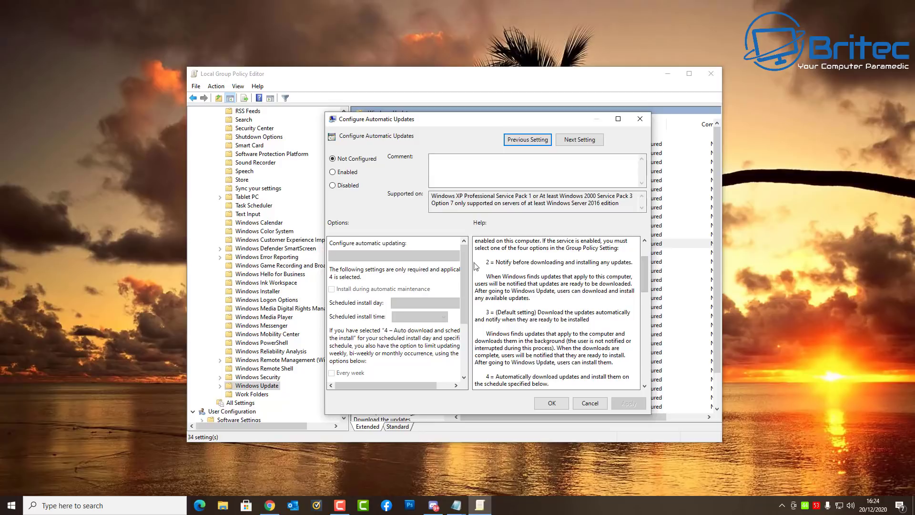
left_click(333, 173)
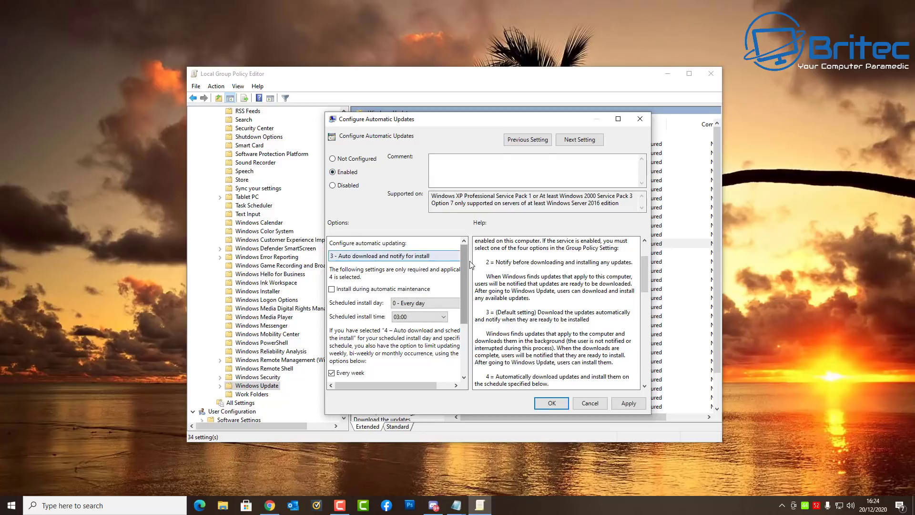
left_click_drag(470, 265, 486, 264)
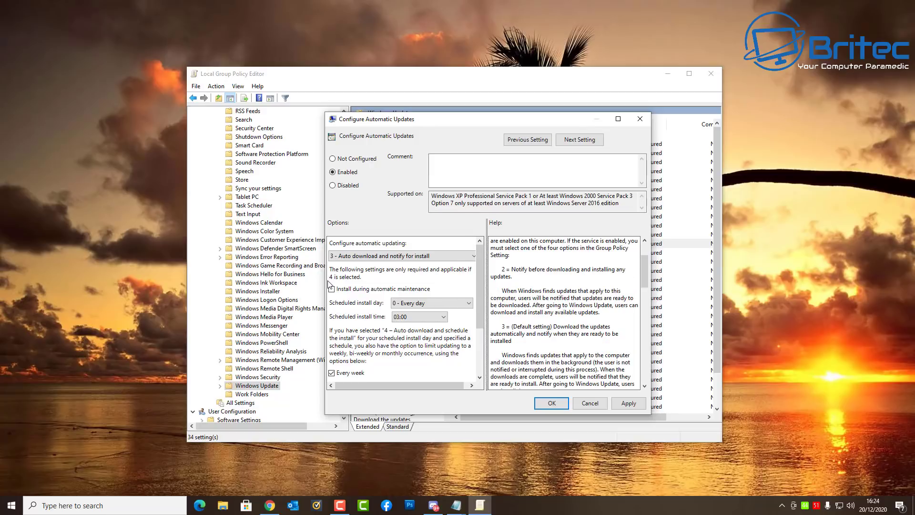
left_click_drag(324, 281, 211, 279)
left_click_drag(651, 294, 702, 298)
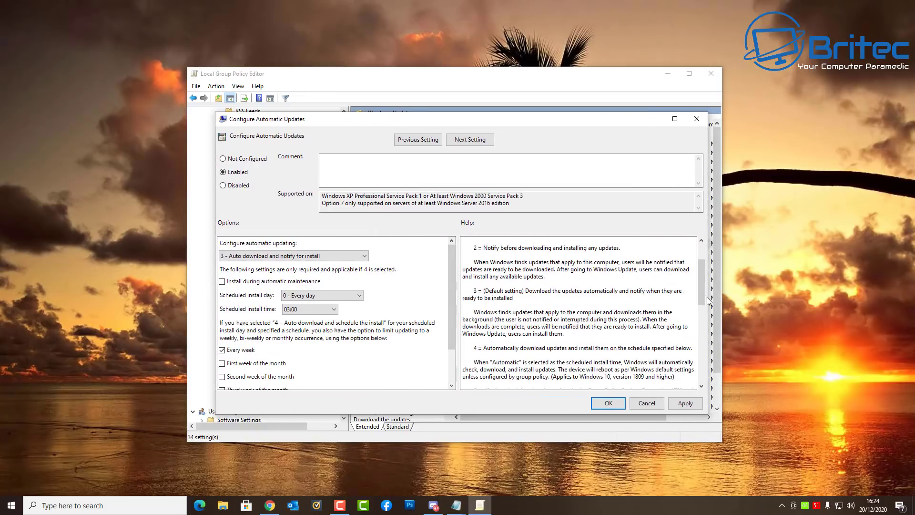
left_click(365, 256)
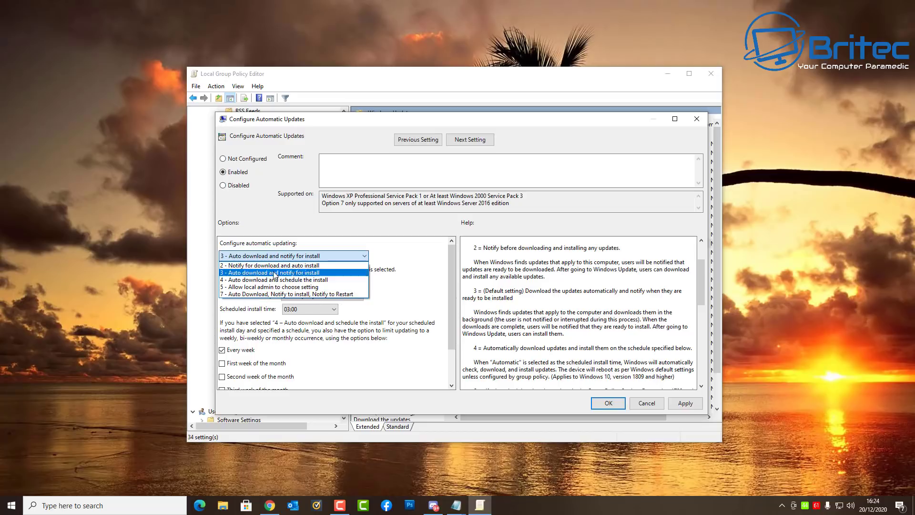
left_click(372, 271)
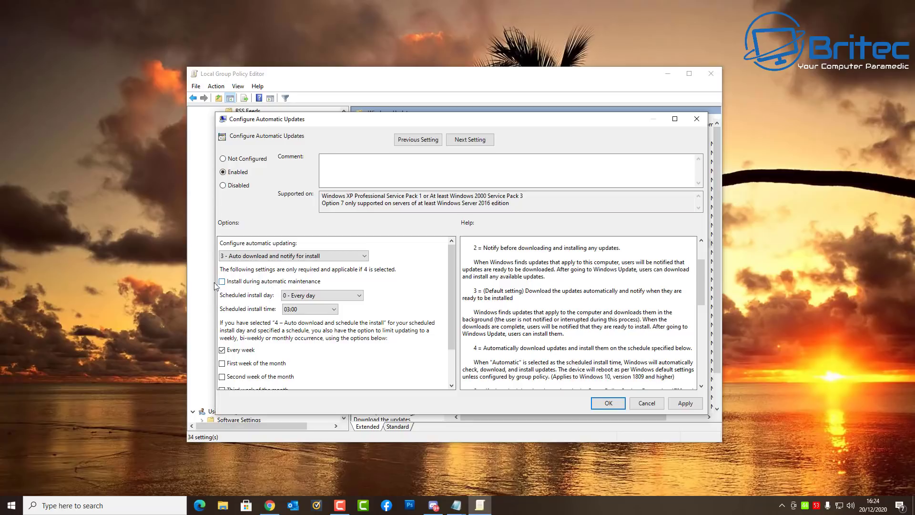
Step: Examine the scheduled install day, install time and weekly options, and read the policy's help text through to the end
left_click(339, 295)
left_click(339, 296)
left_click(329, 309)
left_click(329, 311)
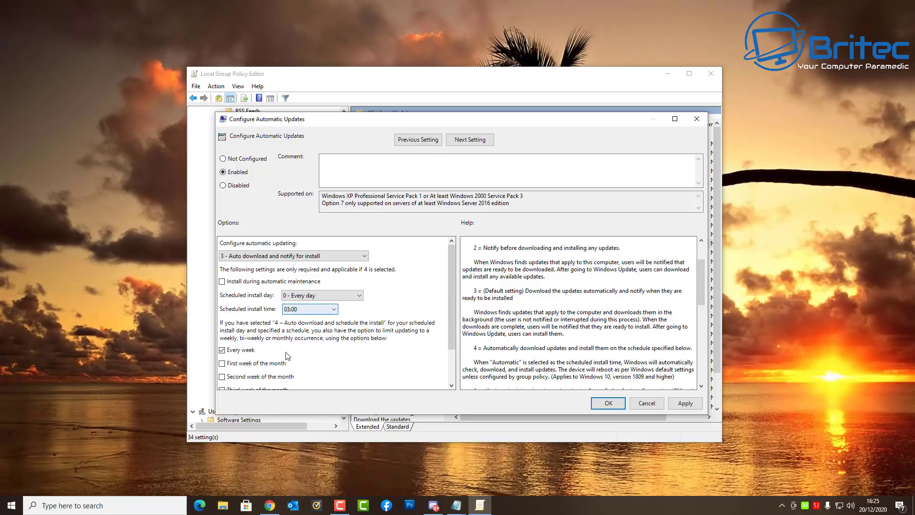
scroll(285, 356, "down", 1)
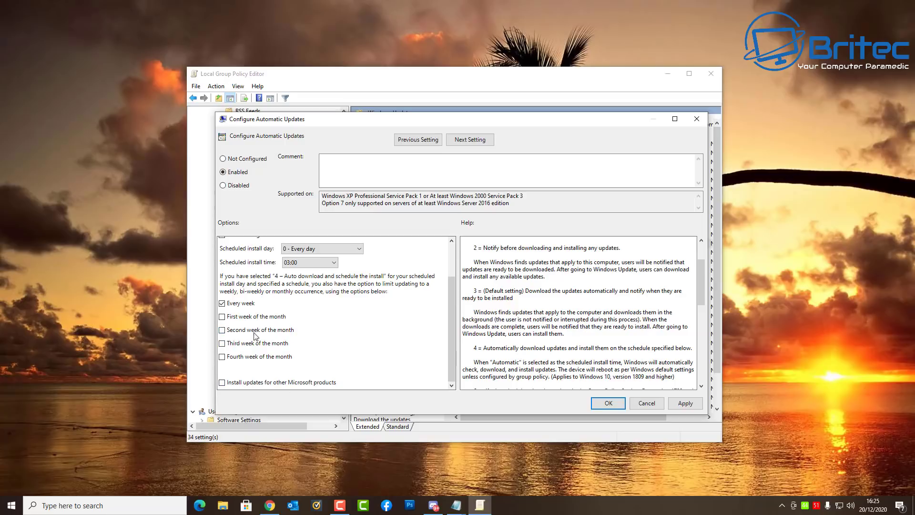
scroll(593, 345, "up", 2)
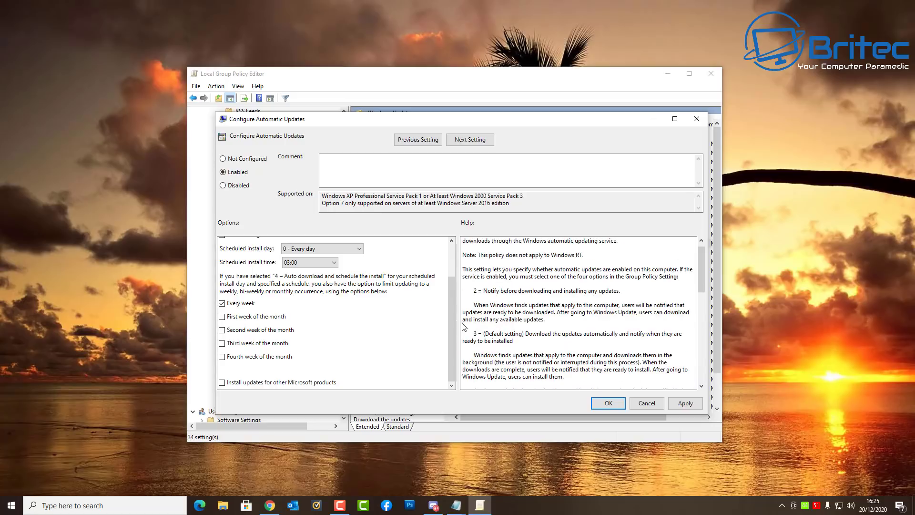
scroll(553, 308, "down", 6)
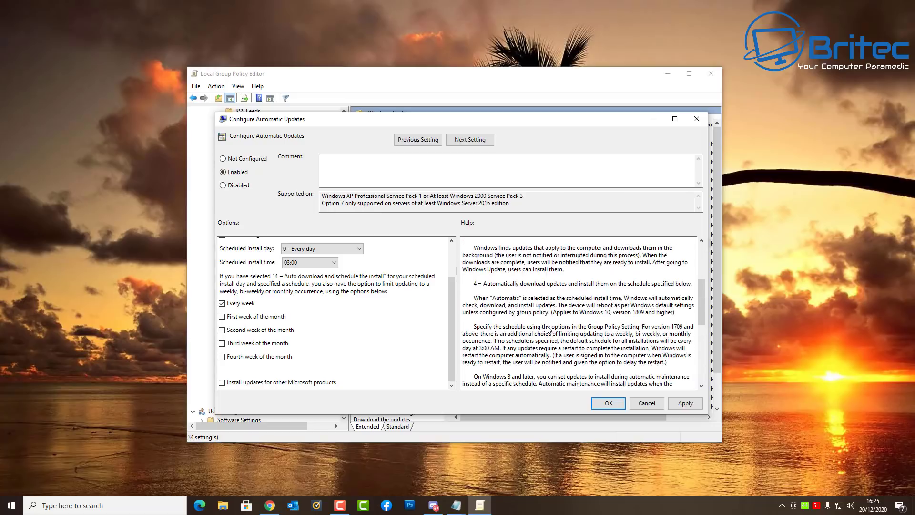
scroll(550, 329, "down", 2)
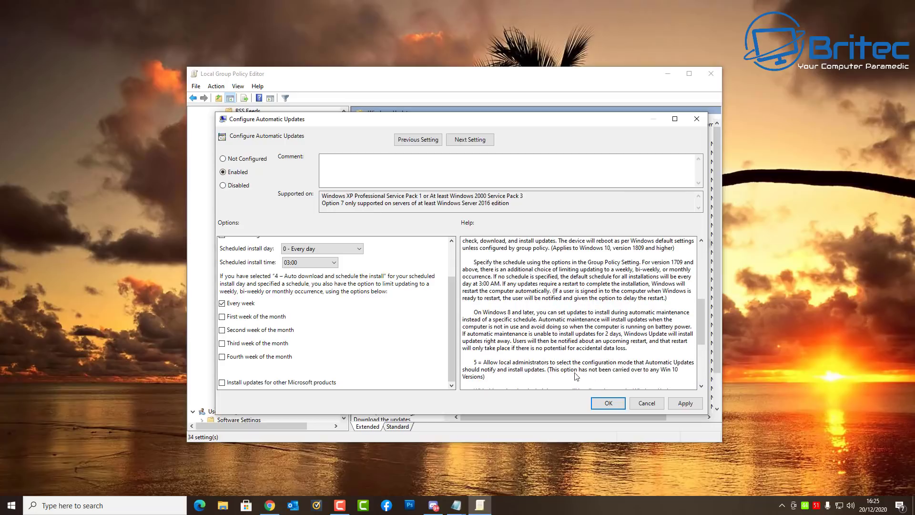
scroll(585, 332, "down", 6)
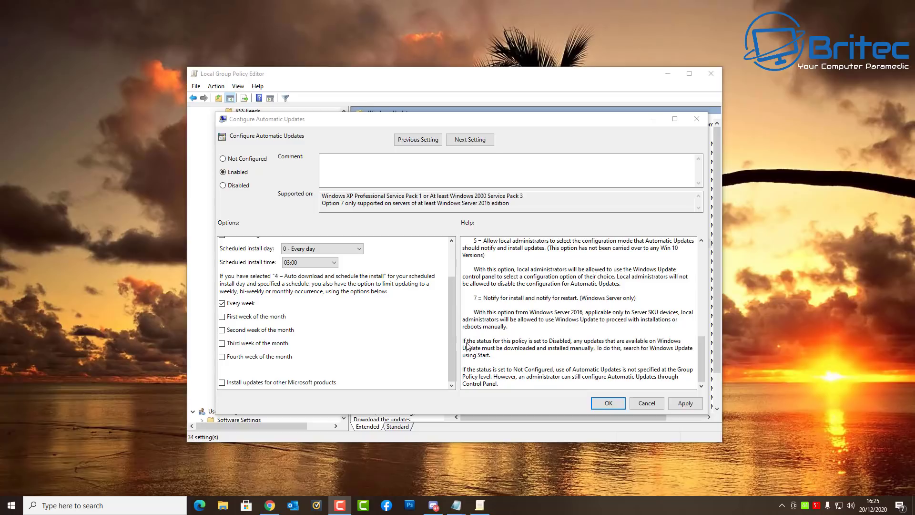
Step: Set the Configure Automatic Updates policy to Disabled, apply it, and close the Local Group Policy Editor
left_click(223, 186)
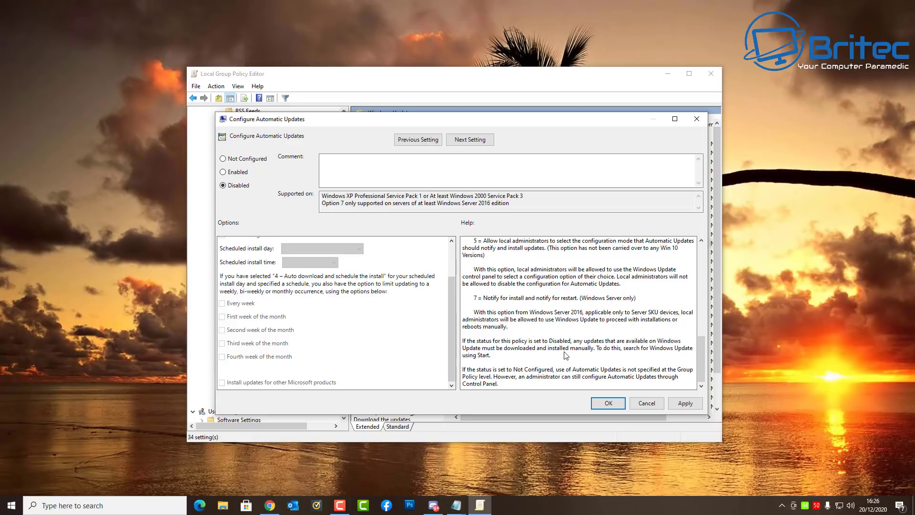
left_click(687, 405)
left_click(609, 403)
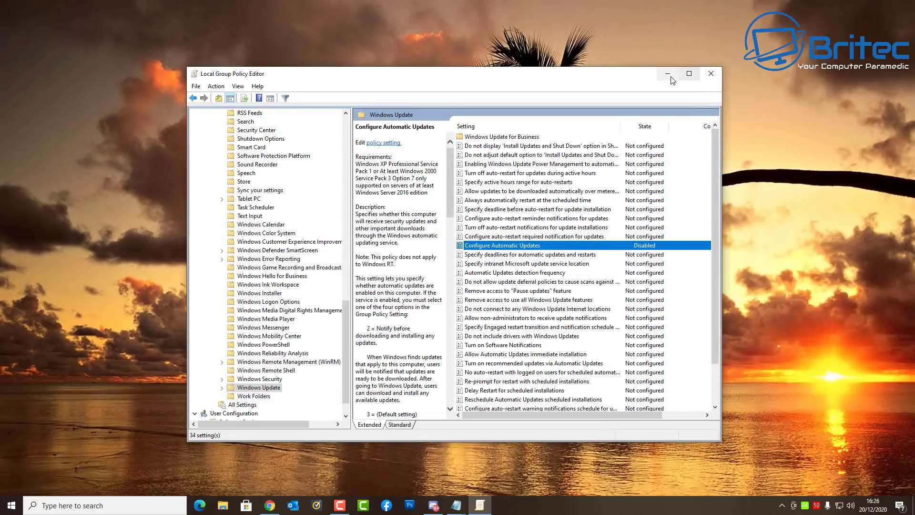
left_click(710, 74)
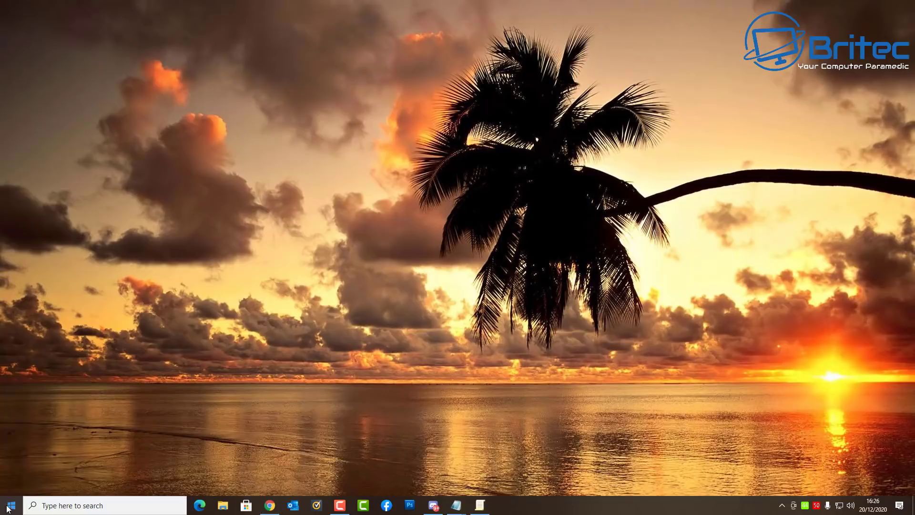
Step: Open Windows Settings and go to Update & Security
left_click(19, 508)
left_click(12, 469)
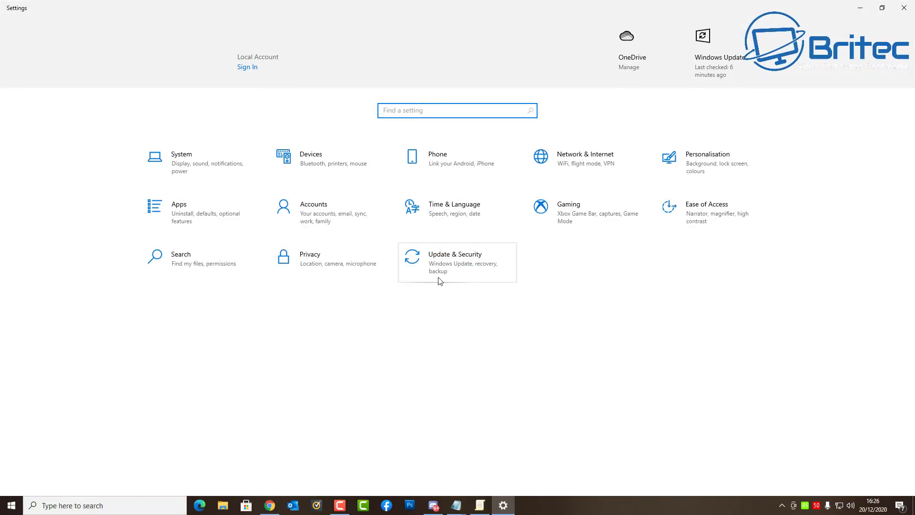
left_click(440, 281)
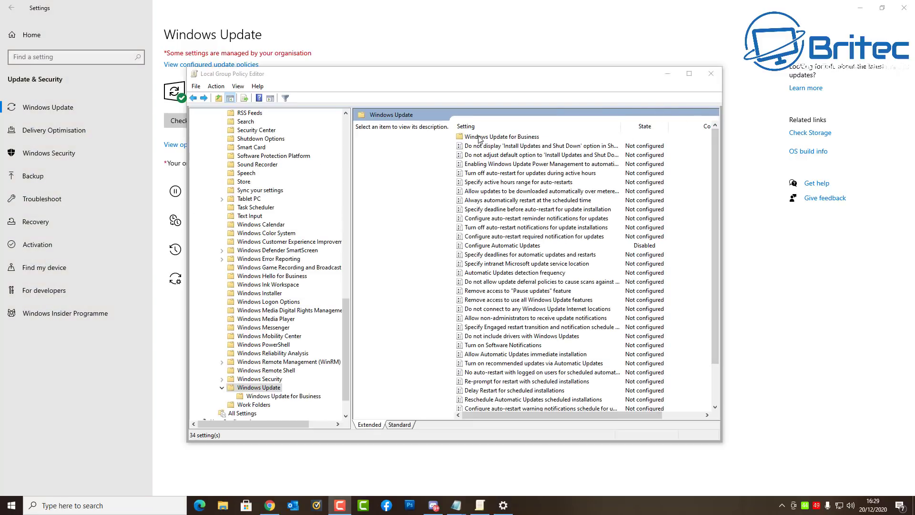
Step: View the Preview Builds and Feature Updates policy under Windows Update for Business, read its help, and leave it without changes
double_click(515, 138)
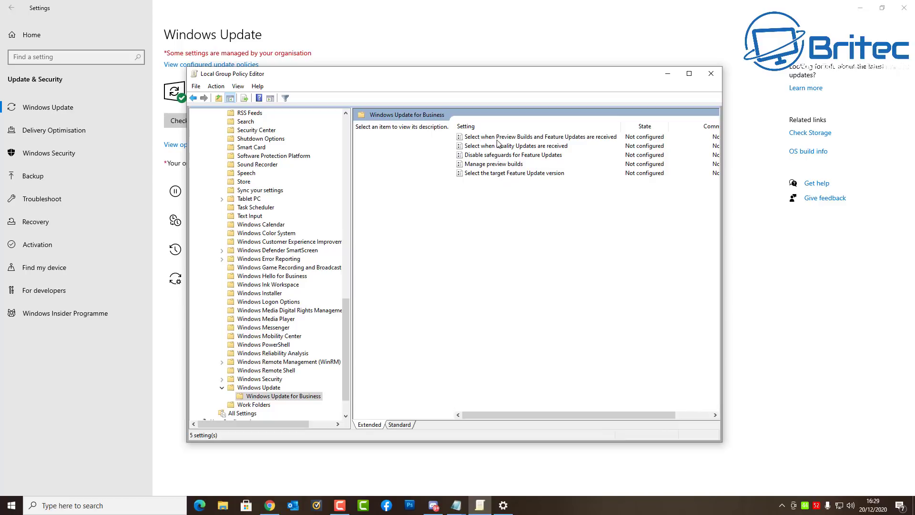
double_click(582, 137)
left_click_drag(433, 10, 612, 126)
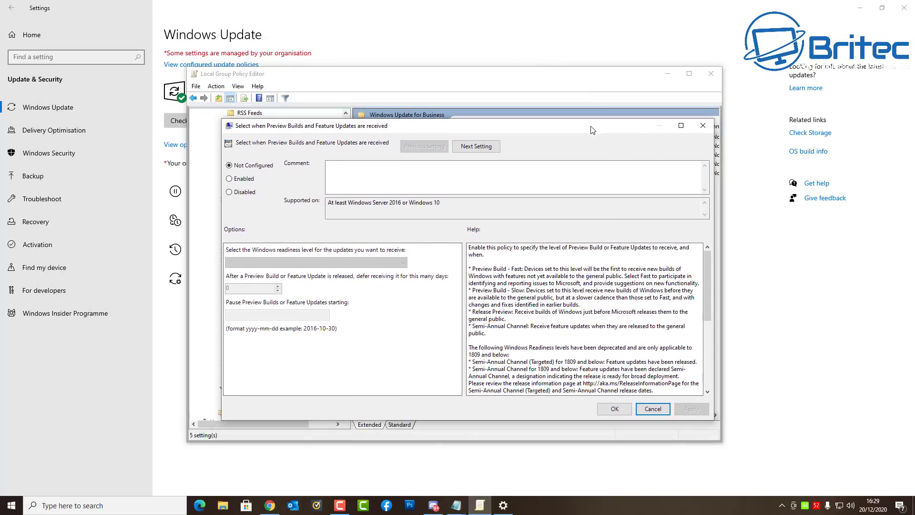
scroll(614, 336, "down", 4)
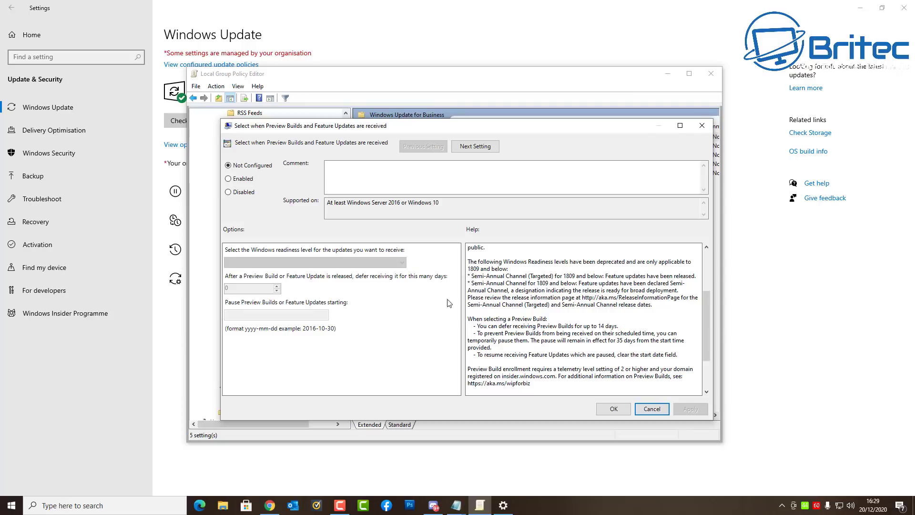
scroll(591, 343, "up", 3)
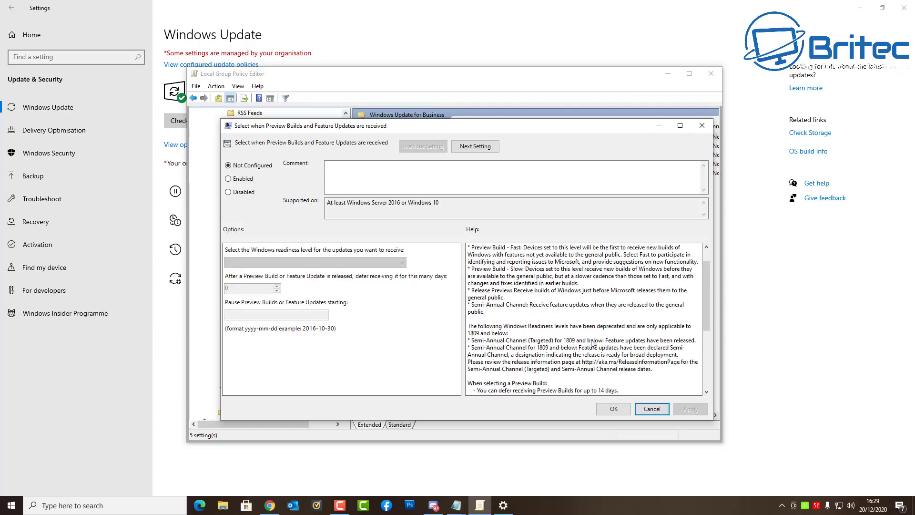
left_click(667, 410)
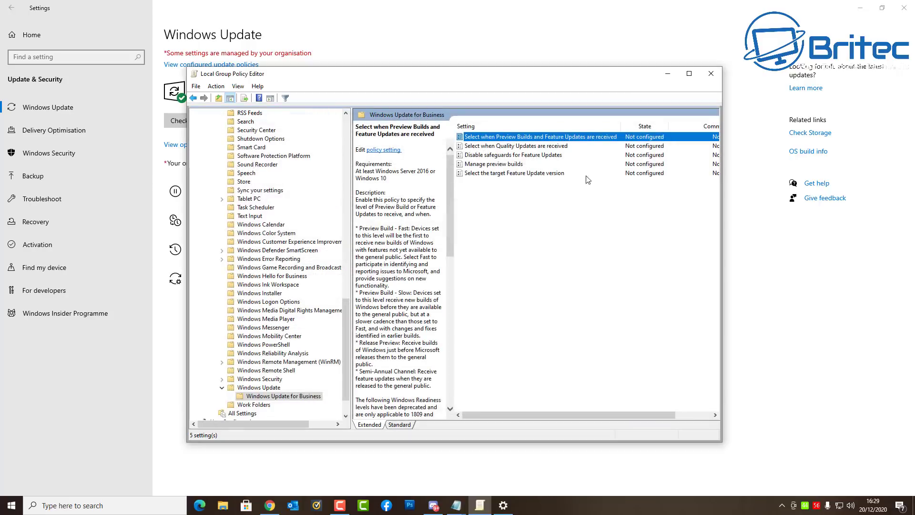
Step: Close the Local Group Policy Editor and check for updates on the Windows Update page in Settings
left_click(711, 73)
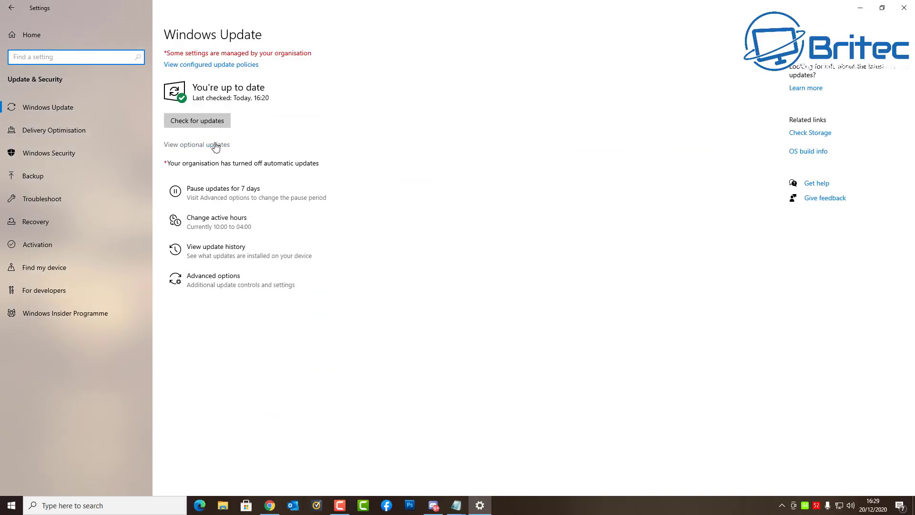
left_click(209, 126)
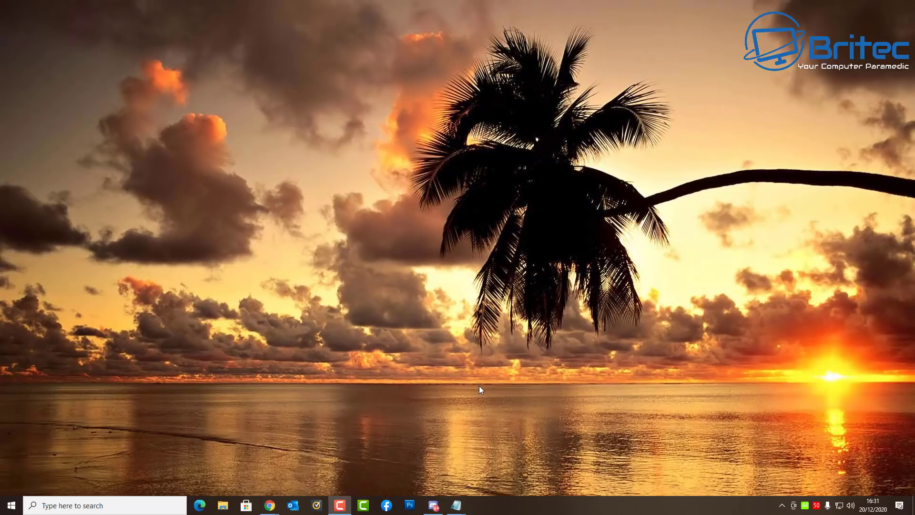
Step: Search Windows for regedit and open the Registry Editor
left_click(63, 506)
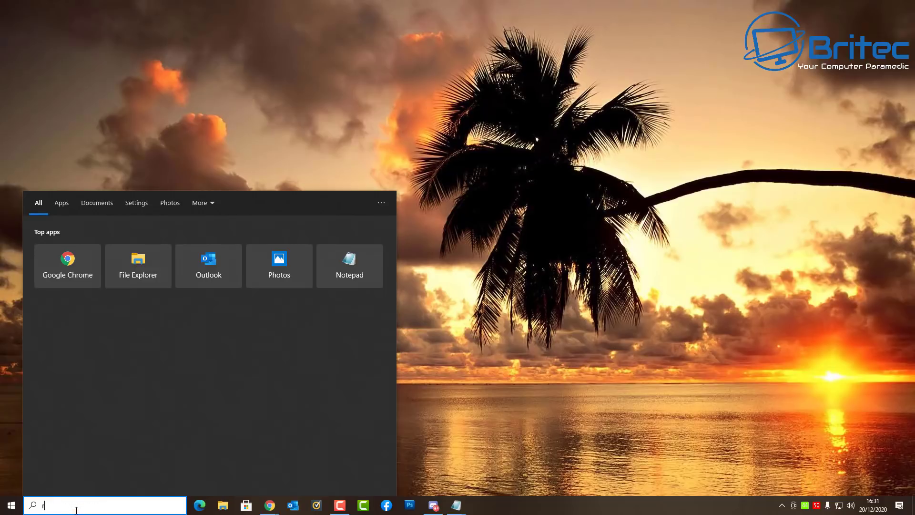
type("regedit")
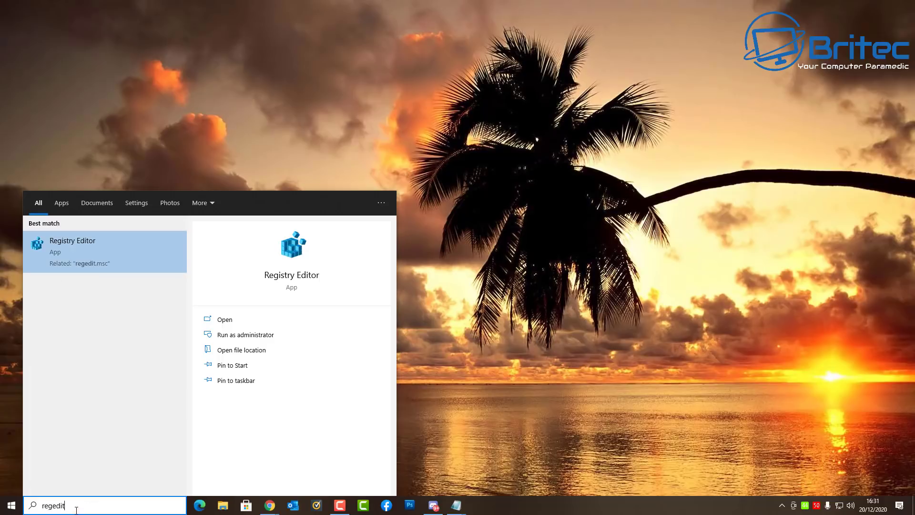
left_click(96, 260)
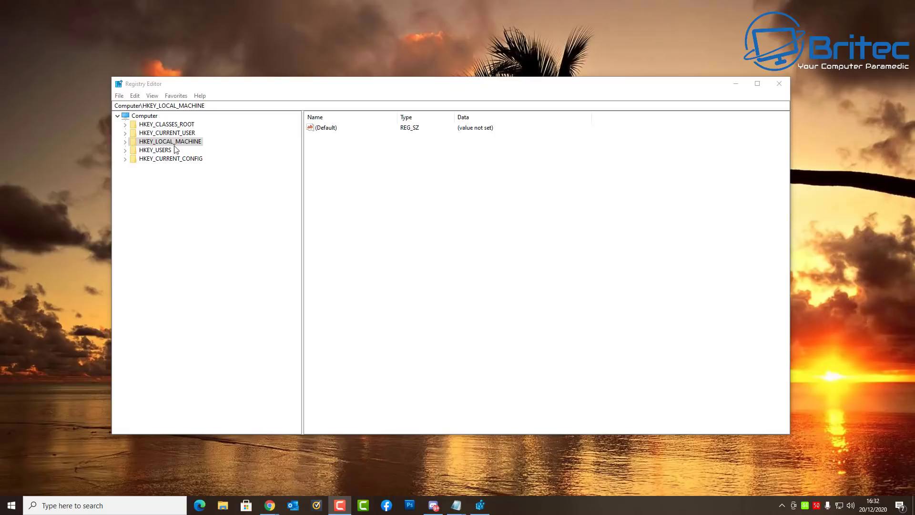
Step: Expand the Policies key under HKEY_LOCAL_MACHINE\SOFTWARE in the registry tree
left_click(125, 142)
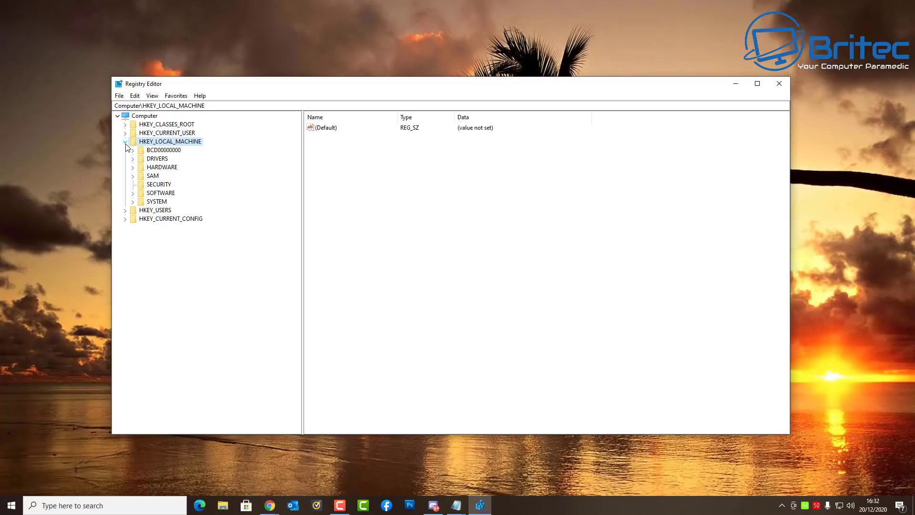
left_click(138, 193)
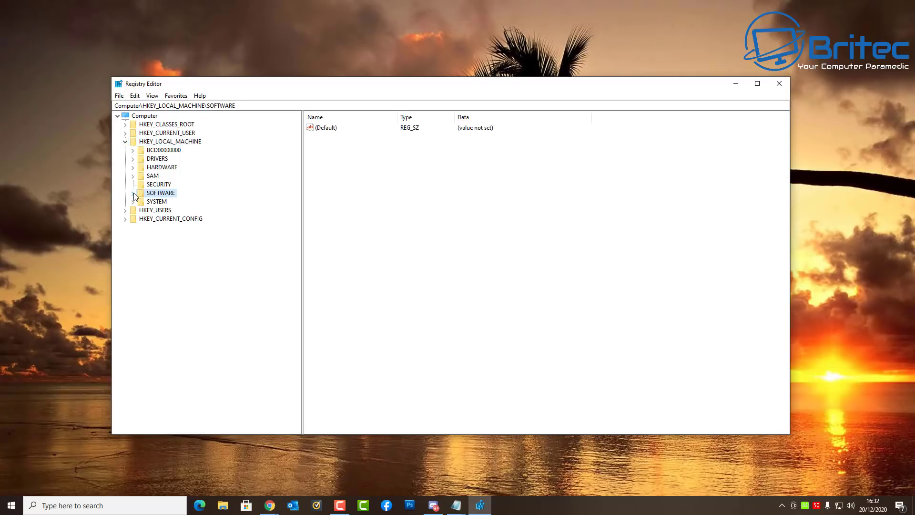
left_click(134, 193)
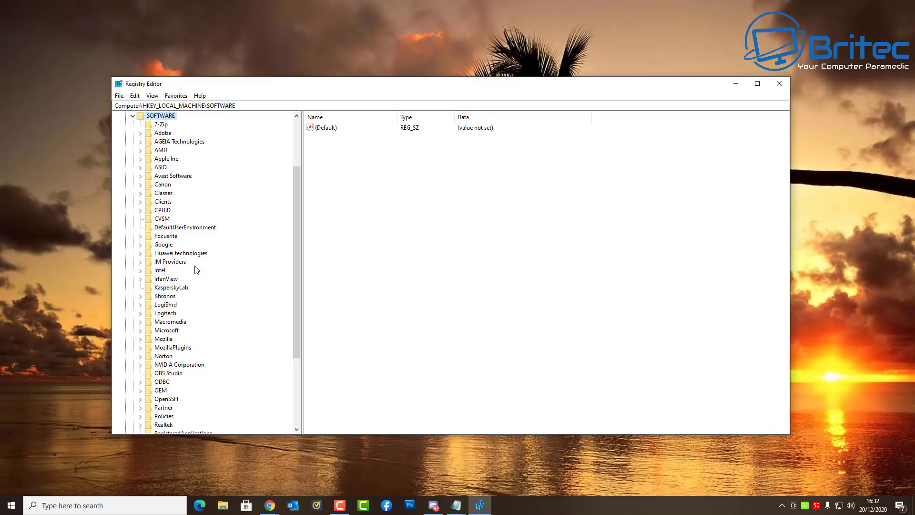
scroll(191, 267, "down", 4)
scroll(190, 266, "down", 1)
left_click(162, 304)
left_click(140, 305)
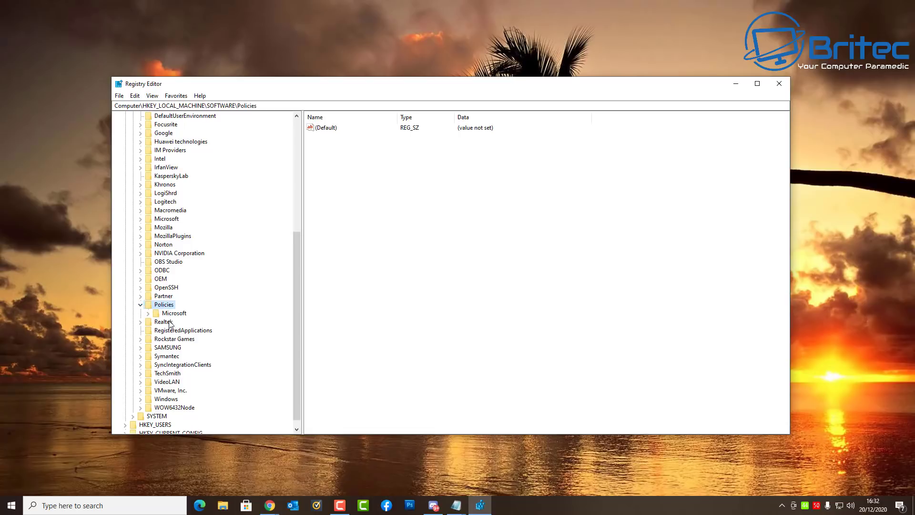
Step: Expand the Microsoft and Windows keys under Policies and select the WindowsUpdate key
left_click(154, 314)
left_click(148, 314)
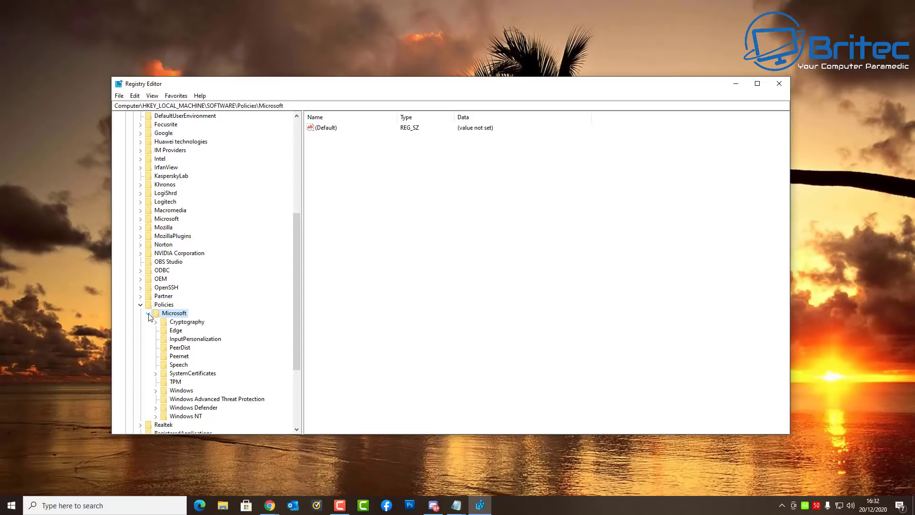
left_click(162, 390)
left_click(156, 391)
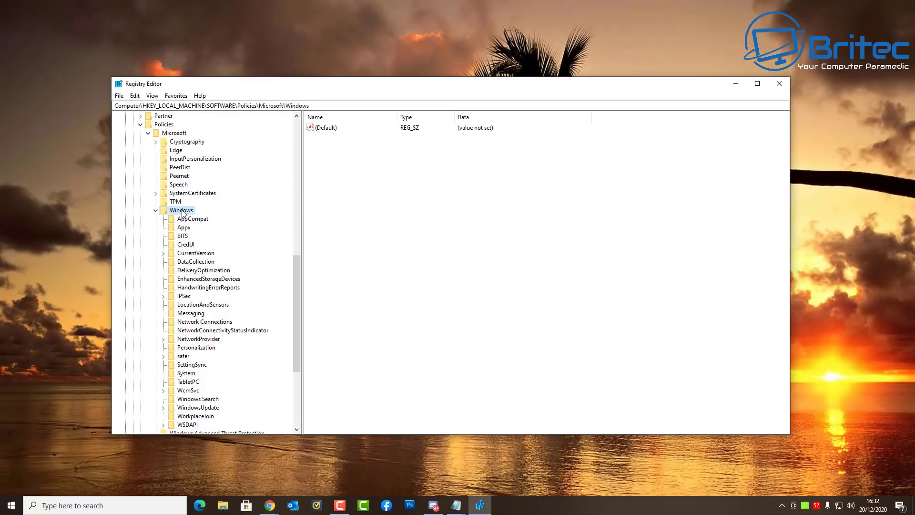
left_click(203, 408)
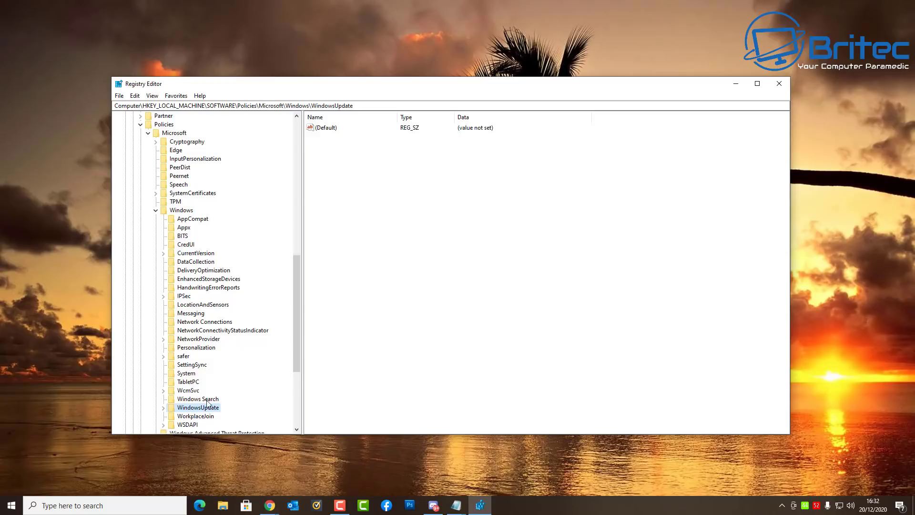
Step: Create a new key under the Policies\Microsoft\Windows key with the default name and delete it again
left_click(179, 211)
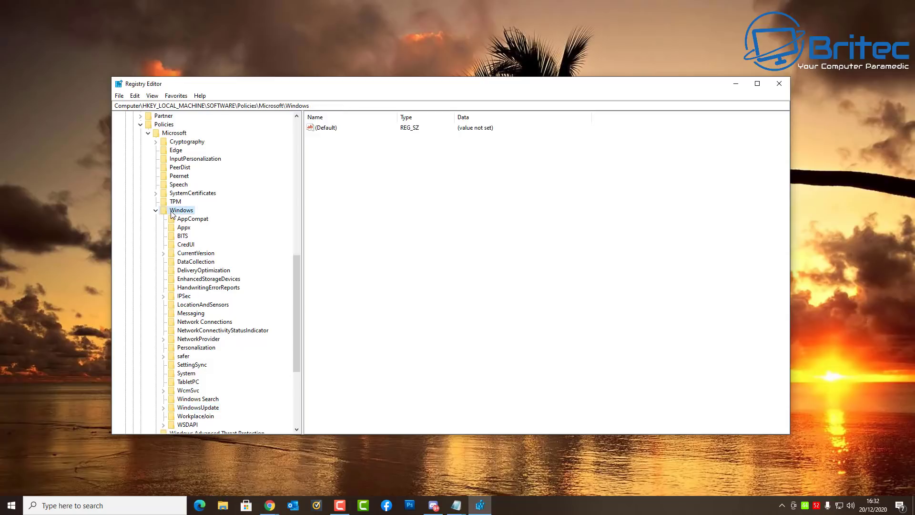
right_click(181, 211)
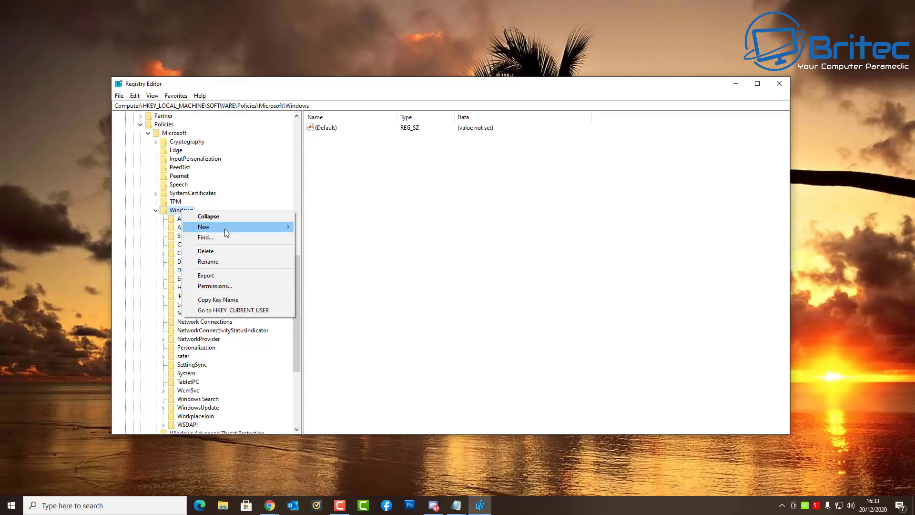
mouse_move(224, 228)
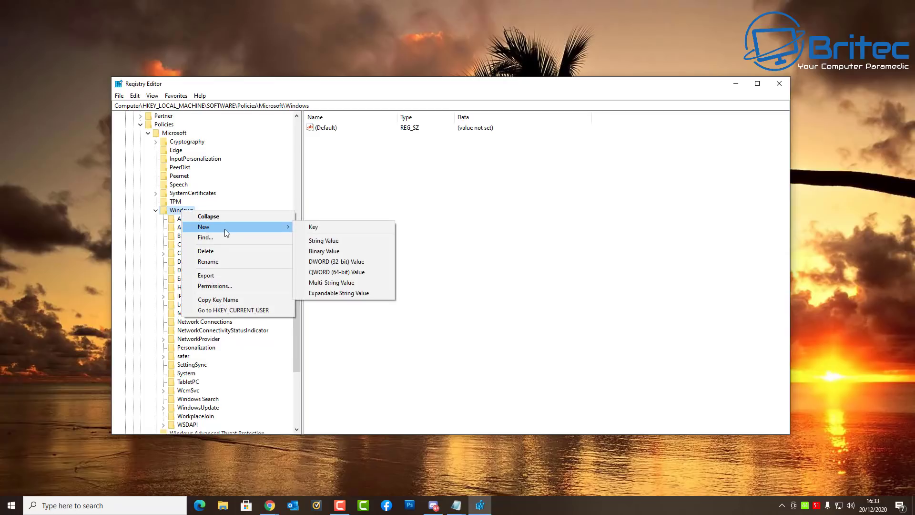
left_click(317, 227)
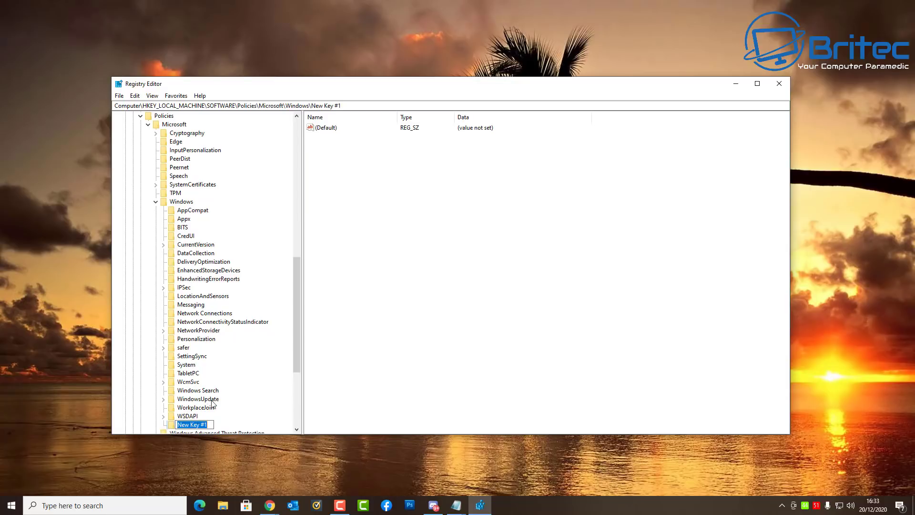
left_click(173, 427)
right_click(173, 425)
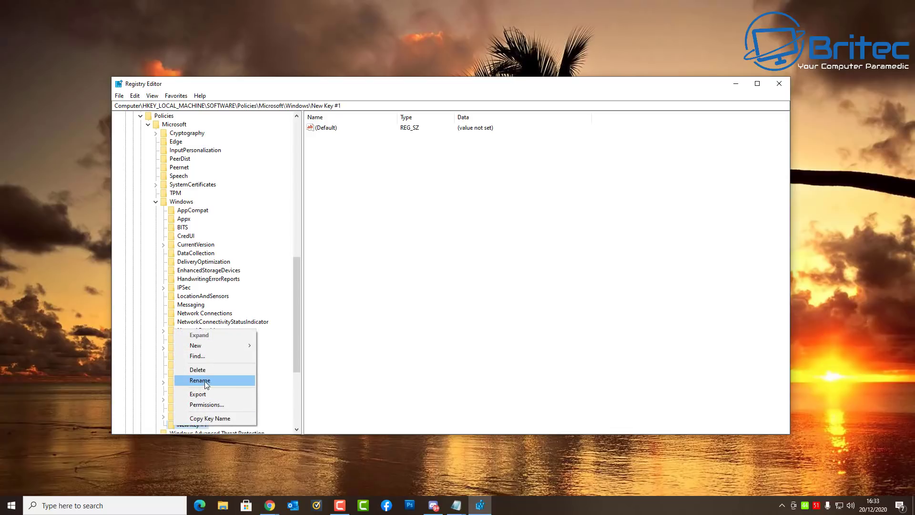
left_click(204, 371)
left_click(508, 251)
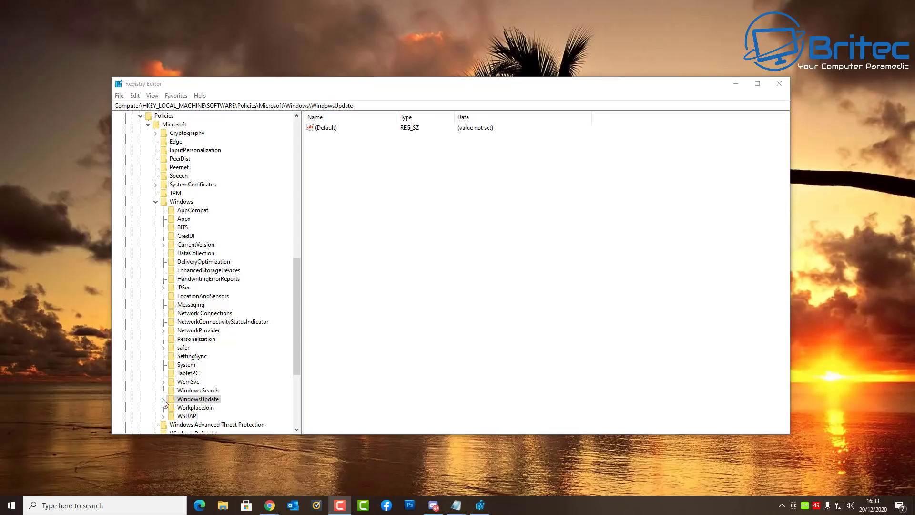
Step: Expand the WindowsUpdate key and open its AU subkey to view the values
left_click(164, 401)
scroll(238, 399, "down", 1)
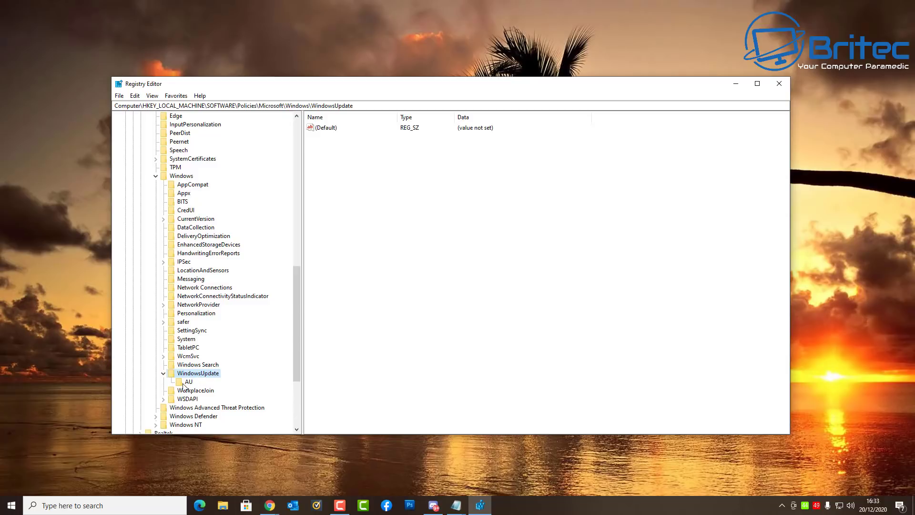
left_click(186, 383)
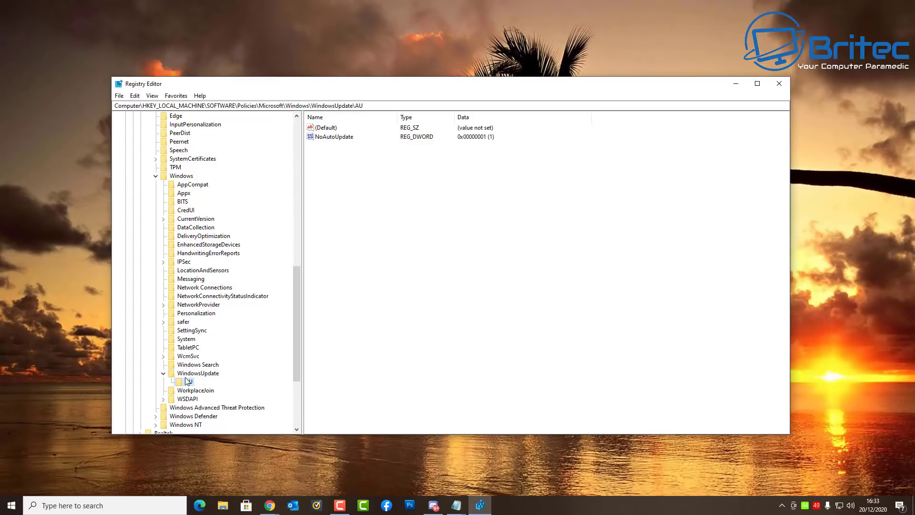
Step: Create a new subkey under WindowsUpdate with the default name and delete it again
left_click(189, 375)
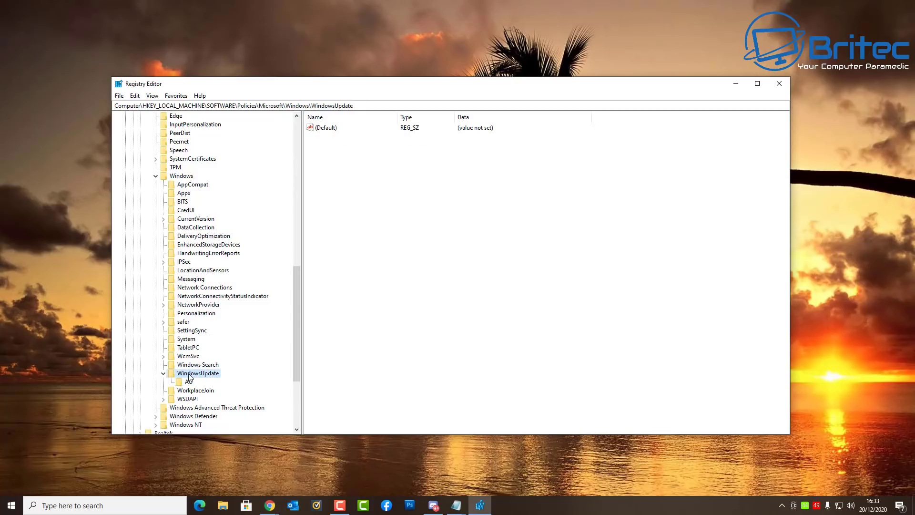
right_click(189, 377)
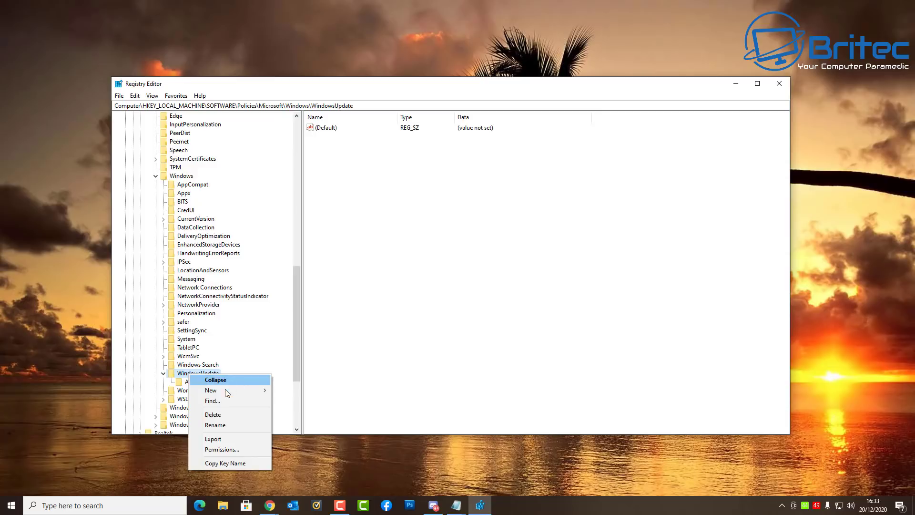
mouse_move(217, 395)
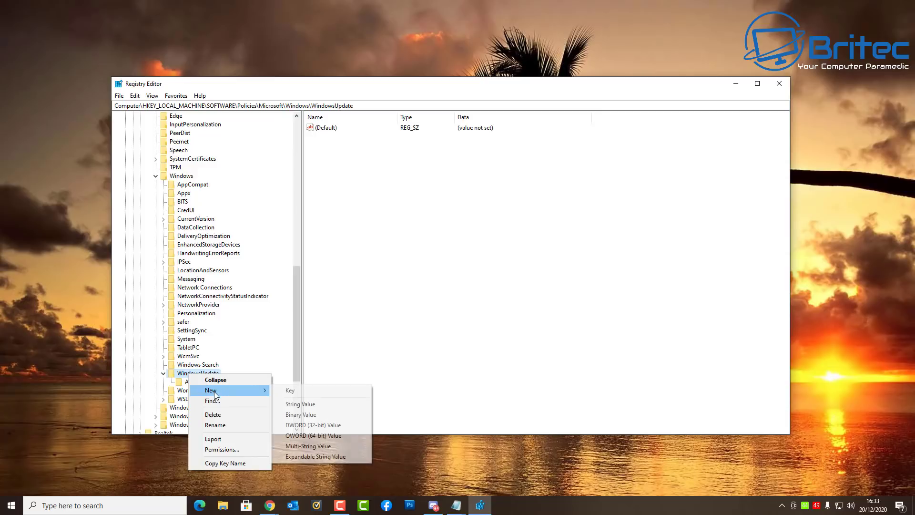
left_click(292, 390)
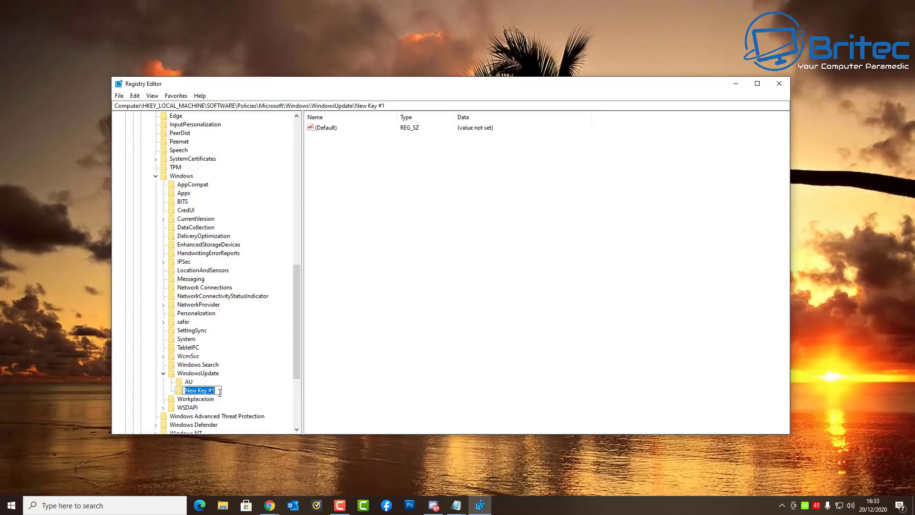
key("Return")
right_click(199, 395)
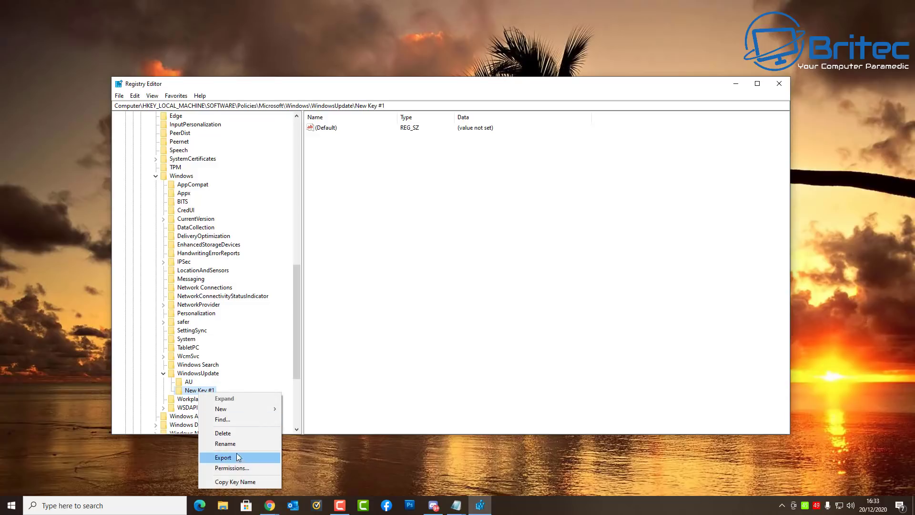
left_click(240, 430)
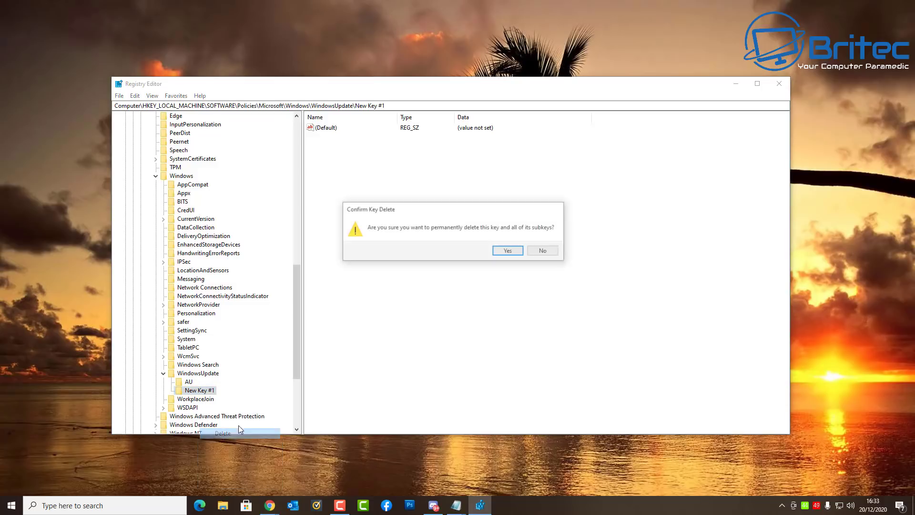
left_click(513, 252)
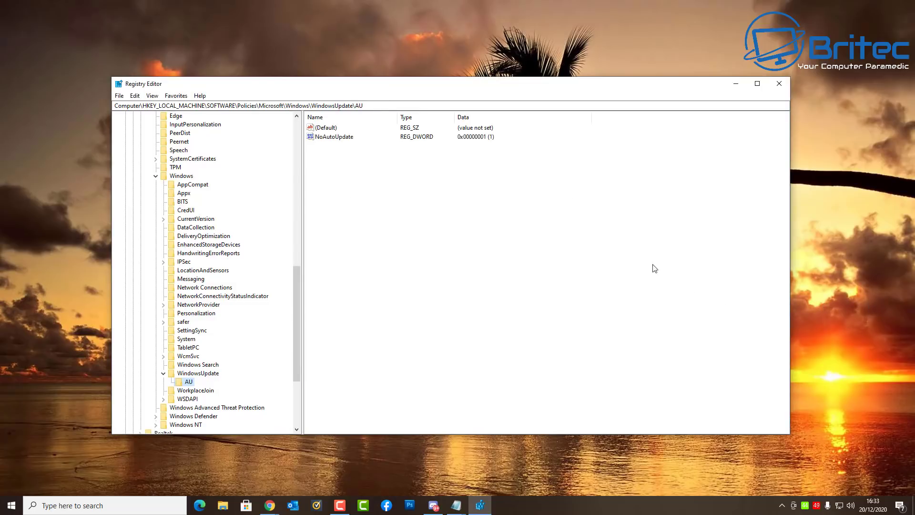
Step: Create a new DWORD (32-bit) value in the AU key with the default name and delete it again
left_click(338, 142)
right_click(361, 179)
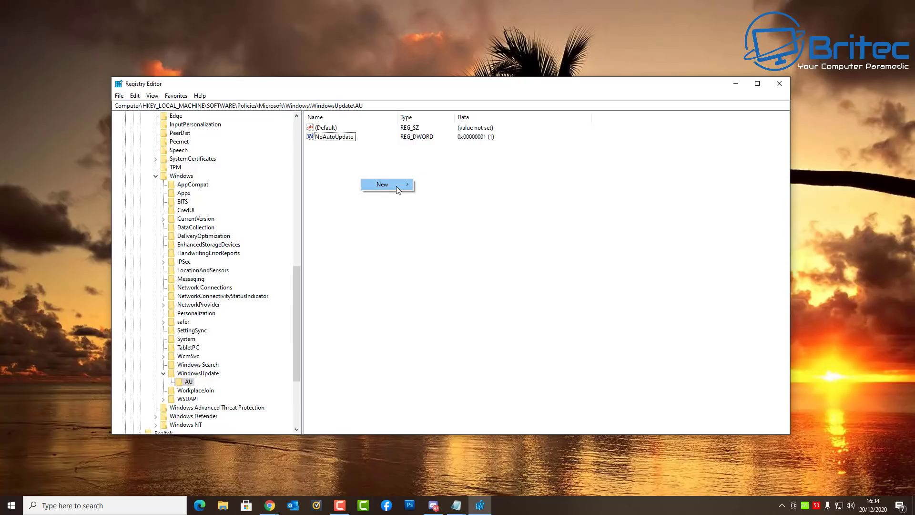
mouse_move(411, 184)
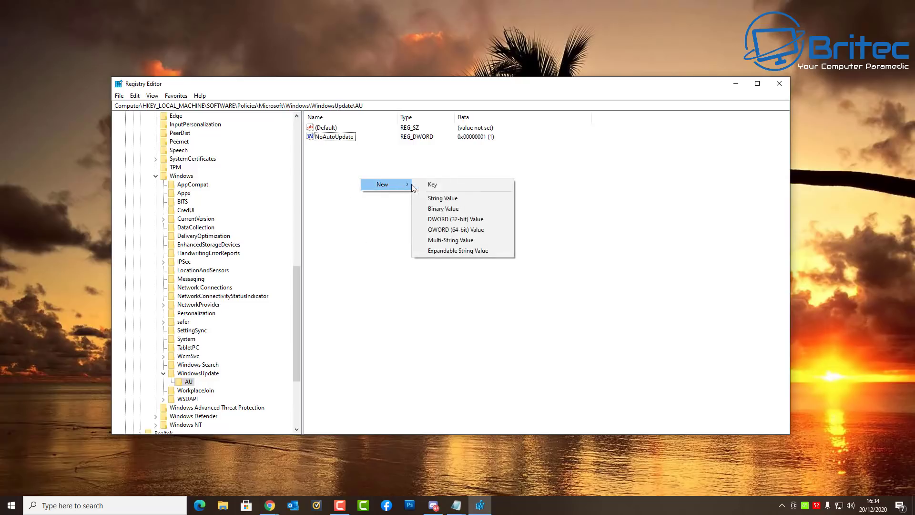
left_click(471, 223)
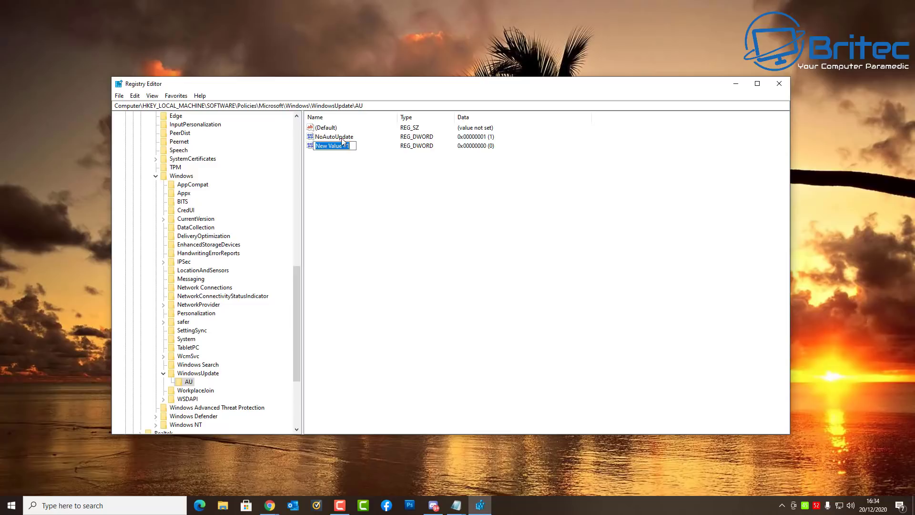
right_click(311, 147)
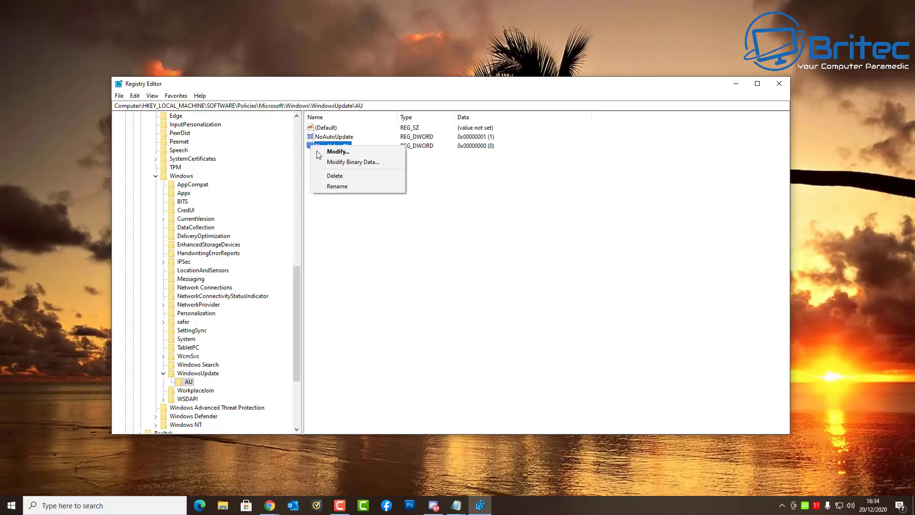
left_click(336, 177)
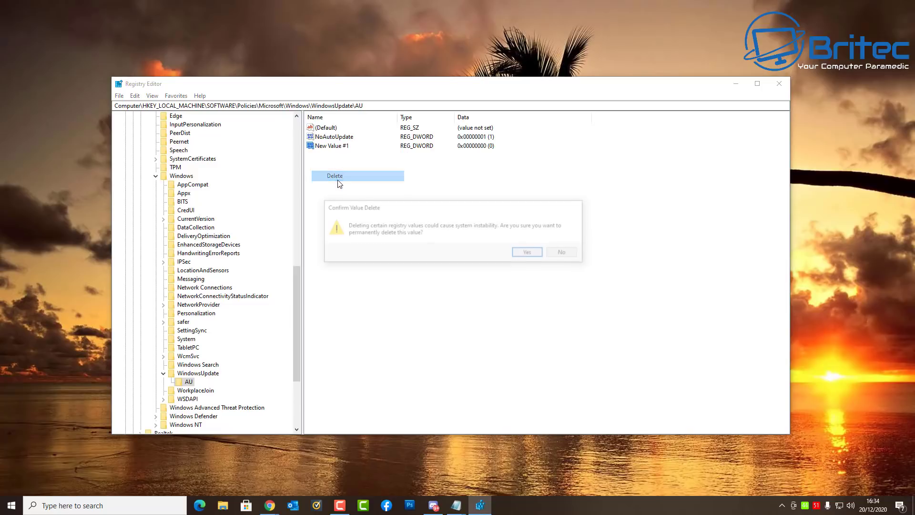
left_click(527, 251)
Step: Open the NoAutoUpdate value to view its data and leave it without changes
double_click(342, 138)
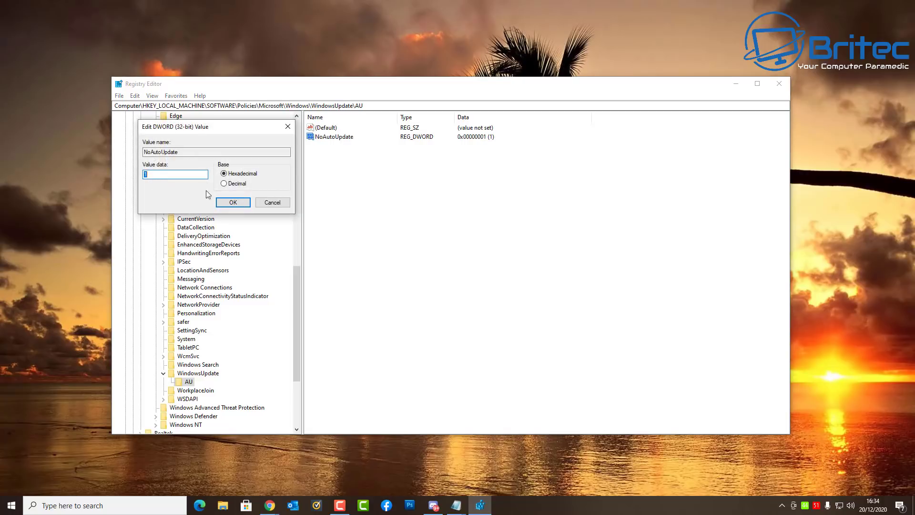
left_click(272, 202)
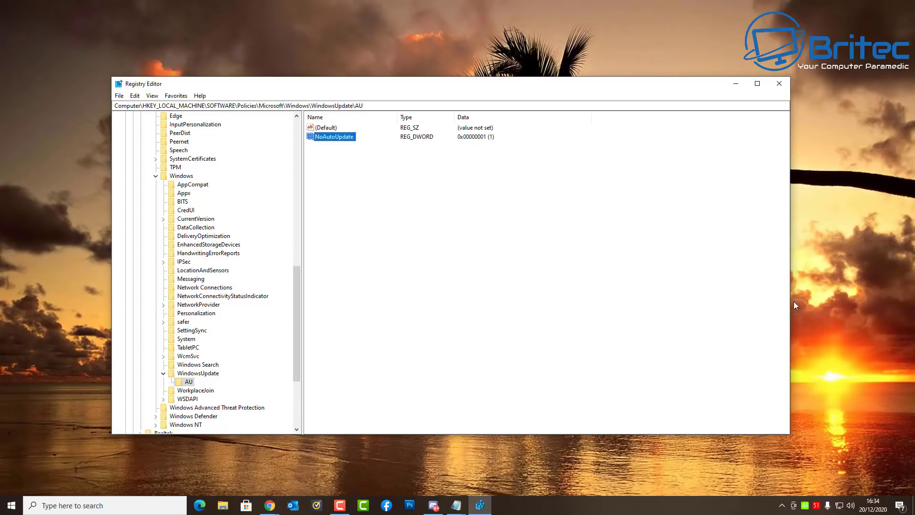
left_click(893, 367)
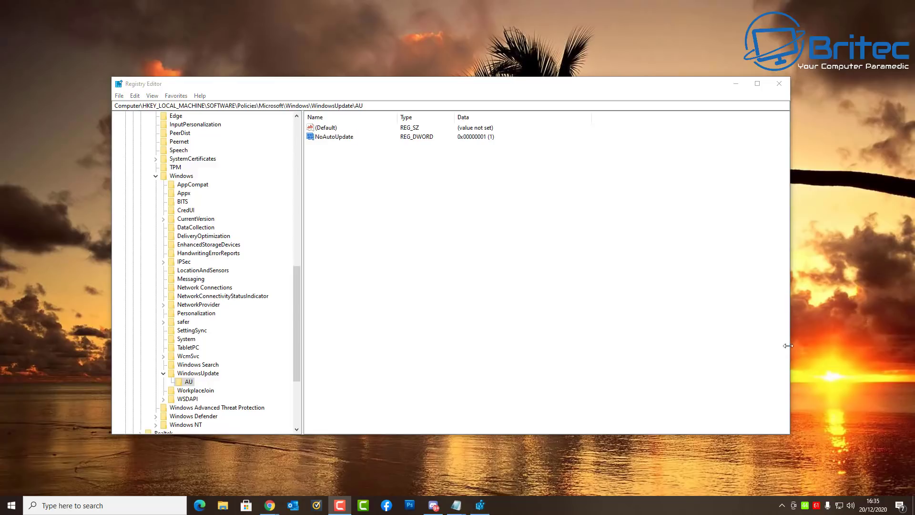
Step: Collapse the expanded registry keys up to HKEY_LOCAL_MACHINE and close the Registry Editor
left_click(163, 373)
left_click(155, 176)
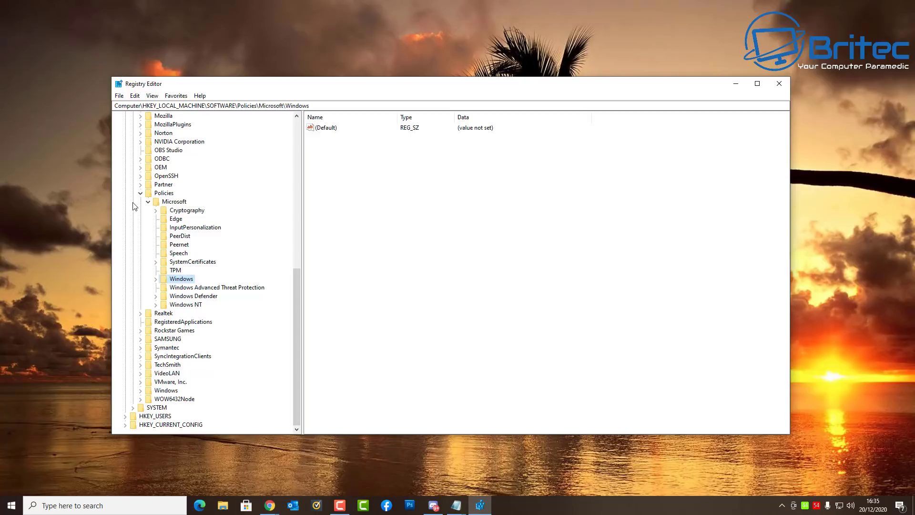
left_click(148, 202)
left_click(141, 296)
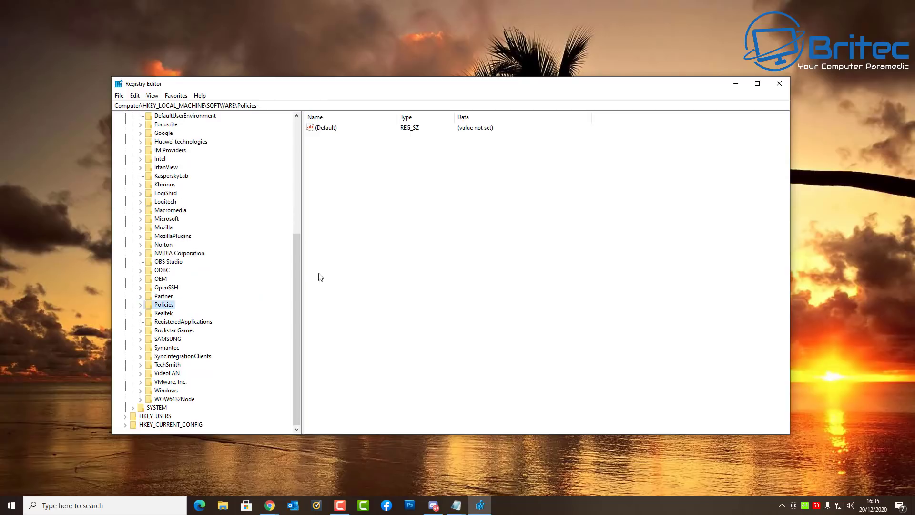
scroll(135, 200, "up", 8)
left_click(133, 193)
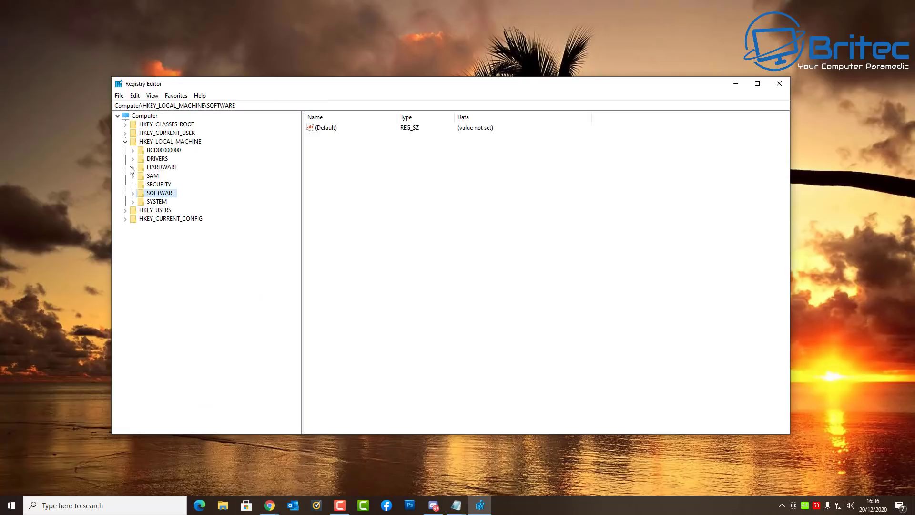
left_click(126, 142)
left_click(778, 86)
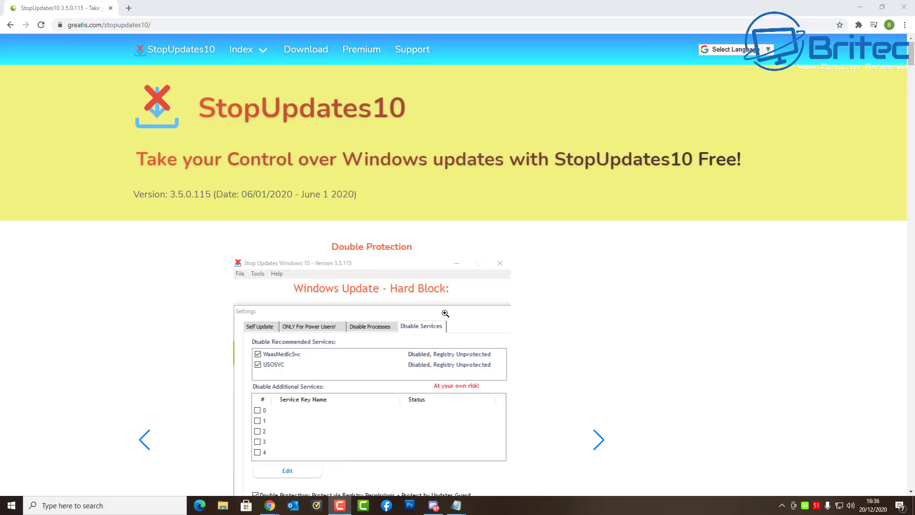
Step: Examine the StopUpdates10 web page, including its sample images, blocking modes, features and benefits, and minimize the browser
scroll(445, 310, "down", 3)
left_click(600, 304)
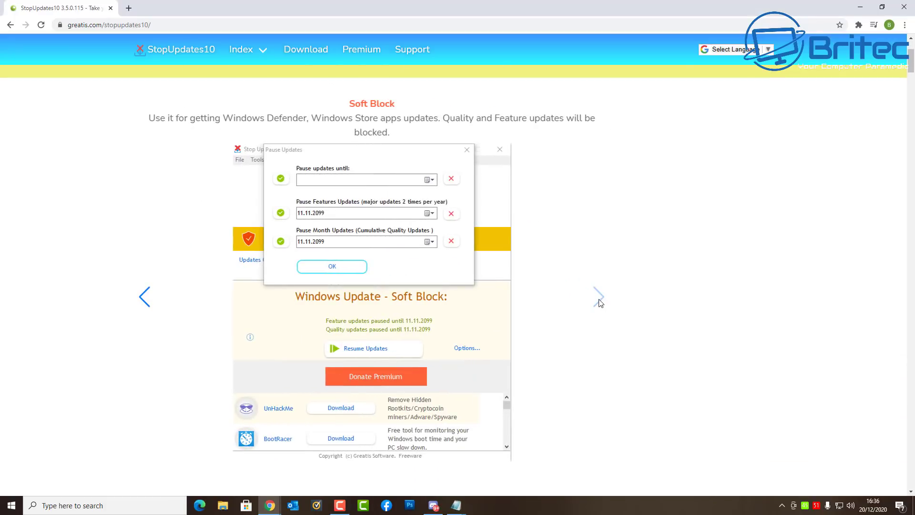
left_click(144, 298)
scroll(435, 245, "down", 5)
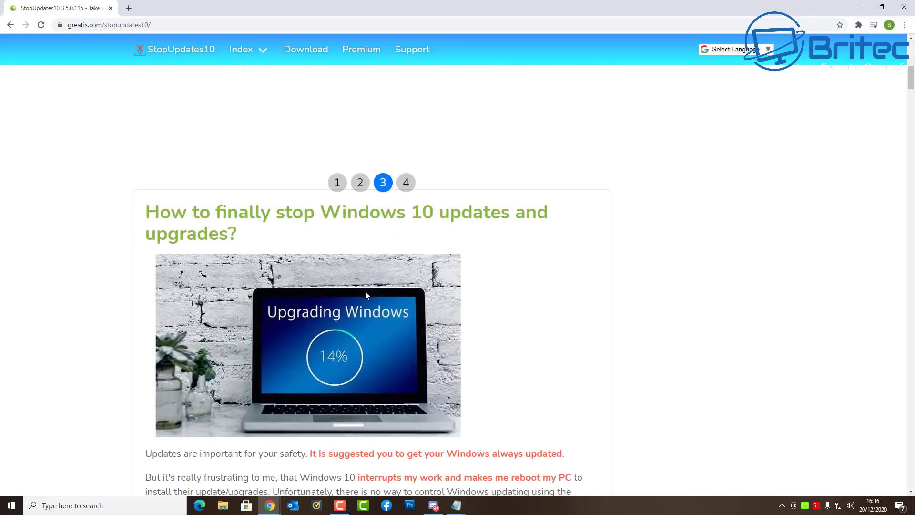
scroll(629, 310, "down", 7)
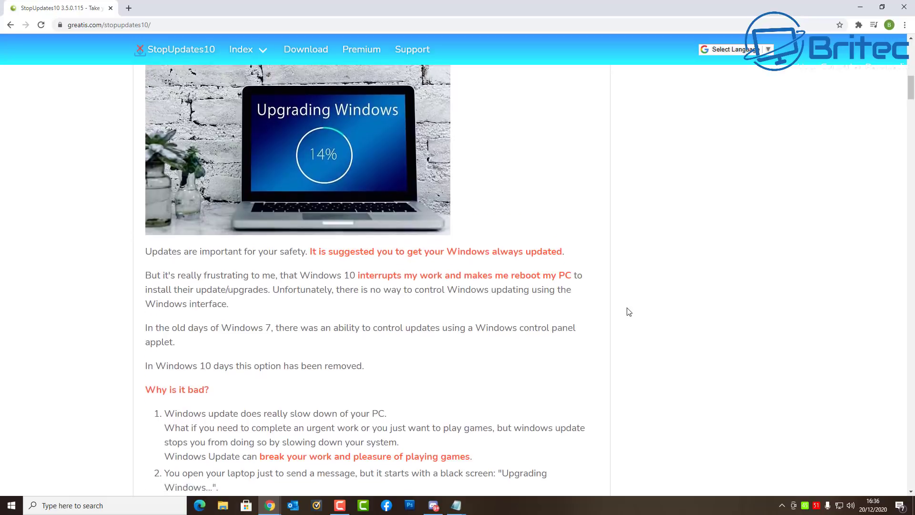
scroll(627, 312, "down", 5)
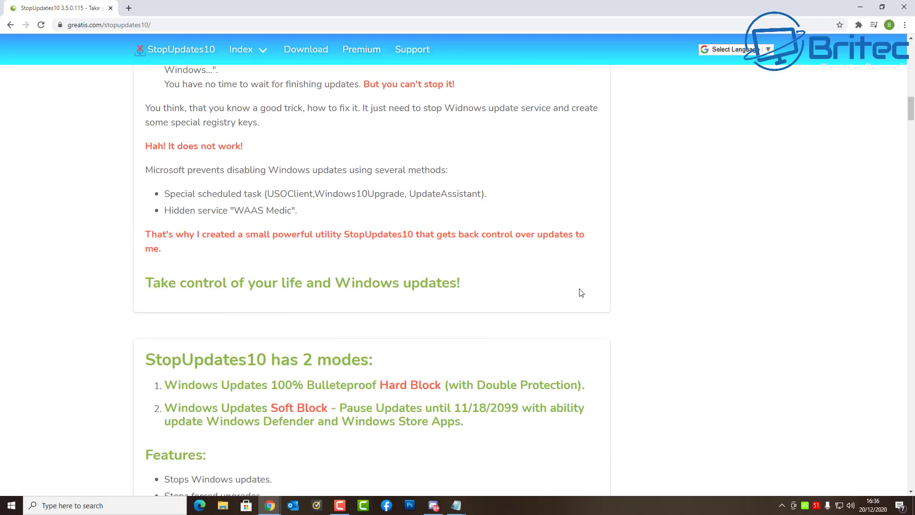
scroll(580, 292, "down", 5)
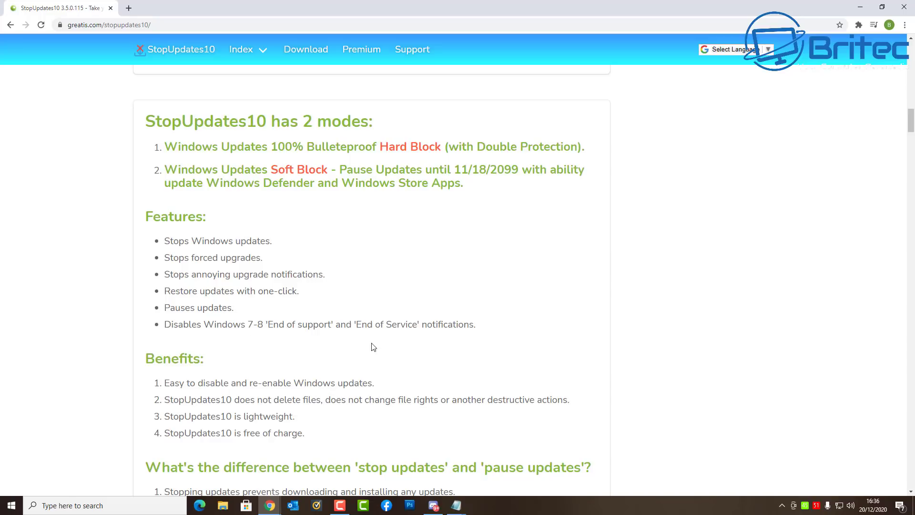
scroll(362, 352, "down", 3)
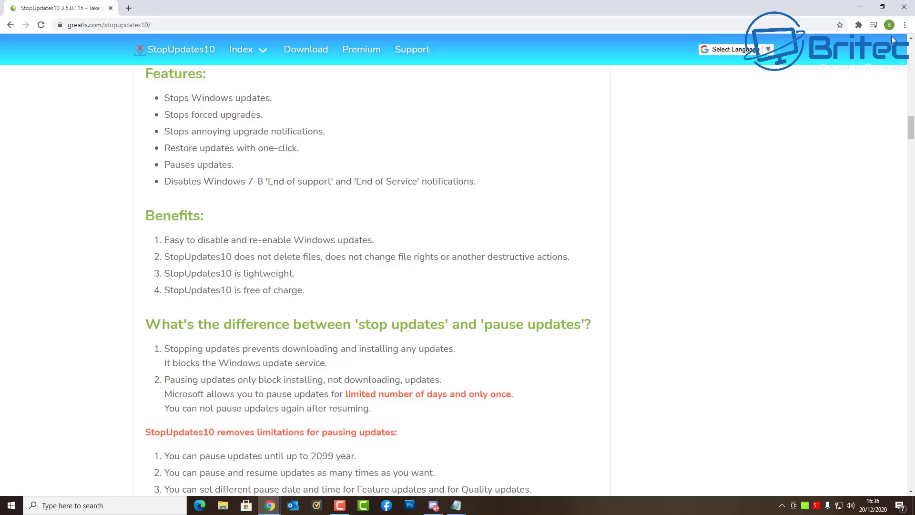
left_click(860, 7)
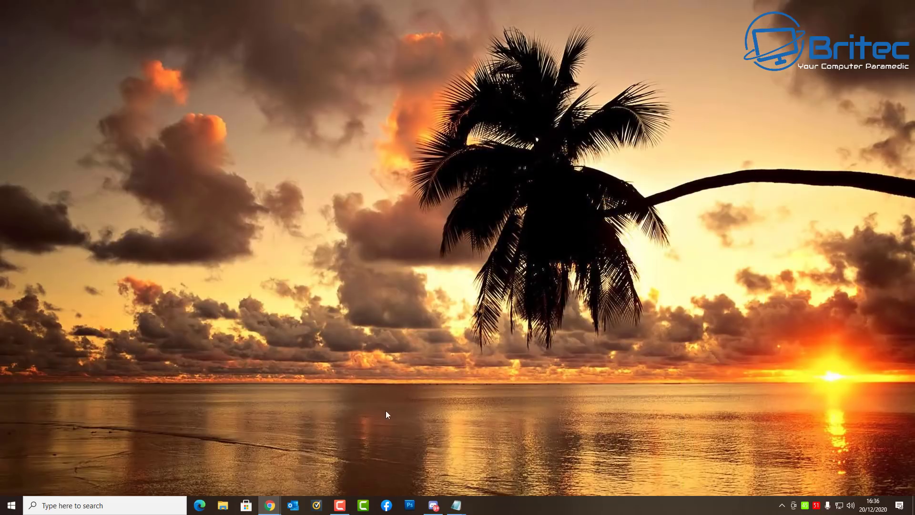